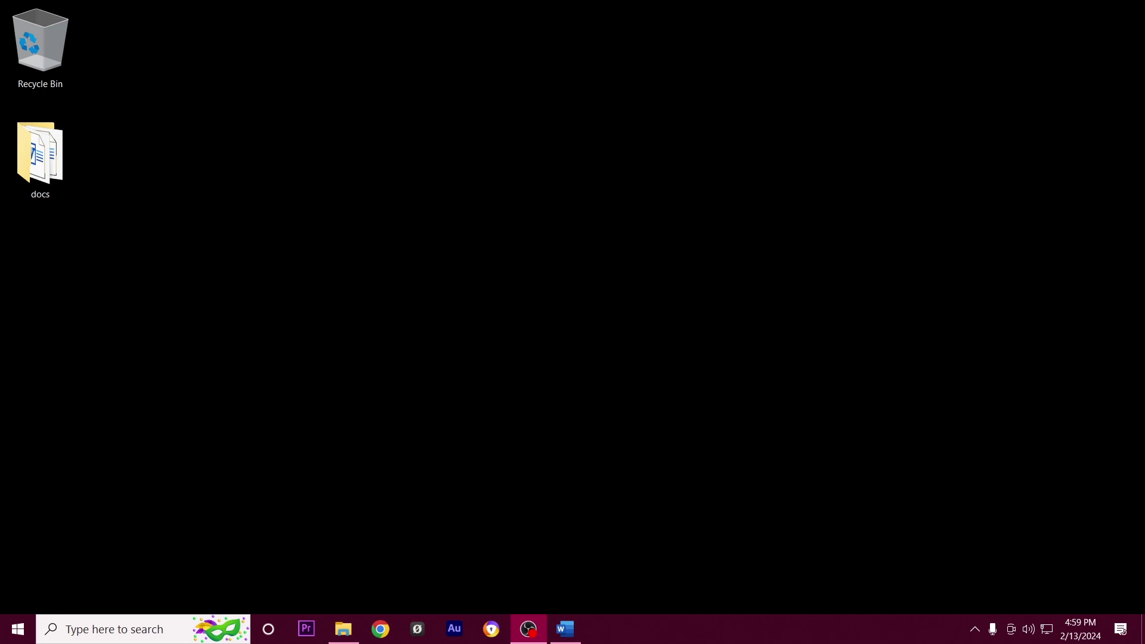
- Open manuscript.doc from the desktop docs folder in Word
{"action": "double_click", "coordinate": [55, 170]}
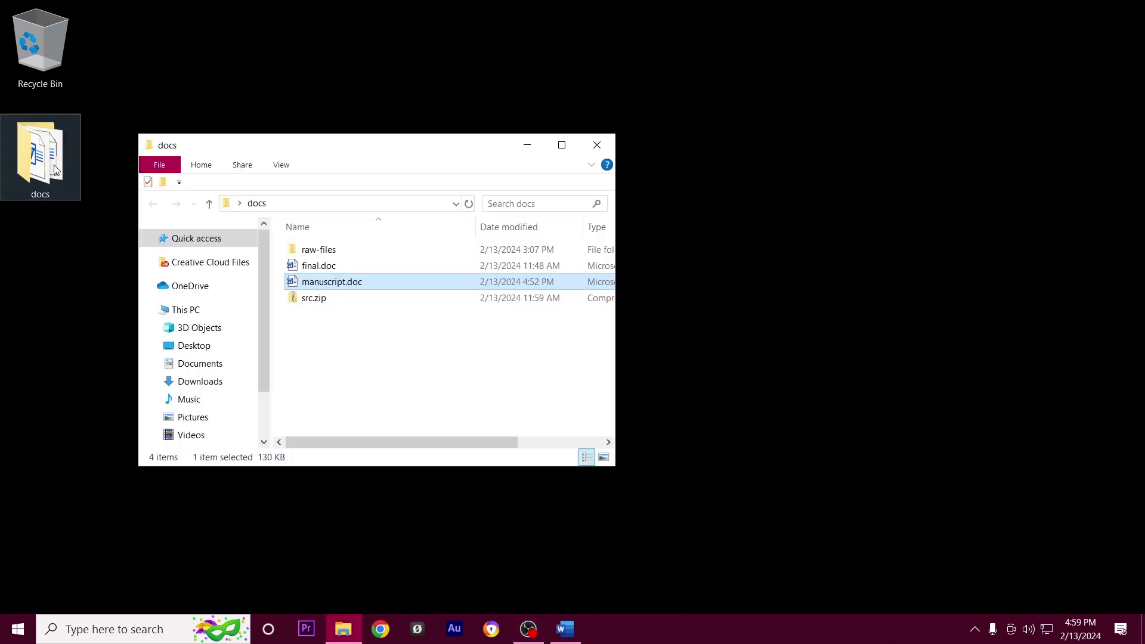
{"action": "double_click", "coordinate": [351, 288]}
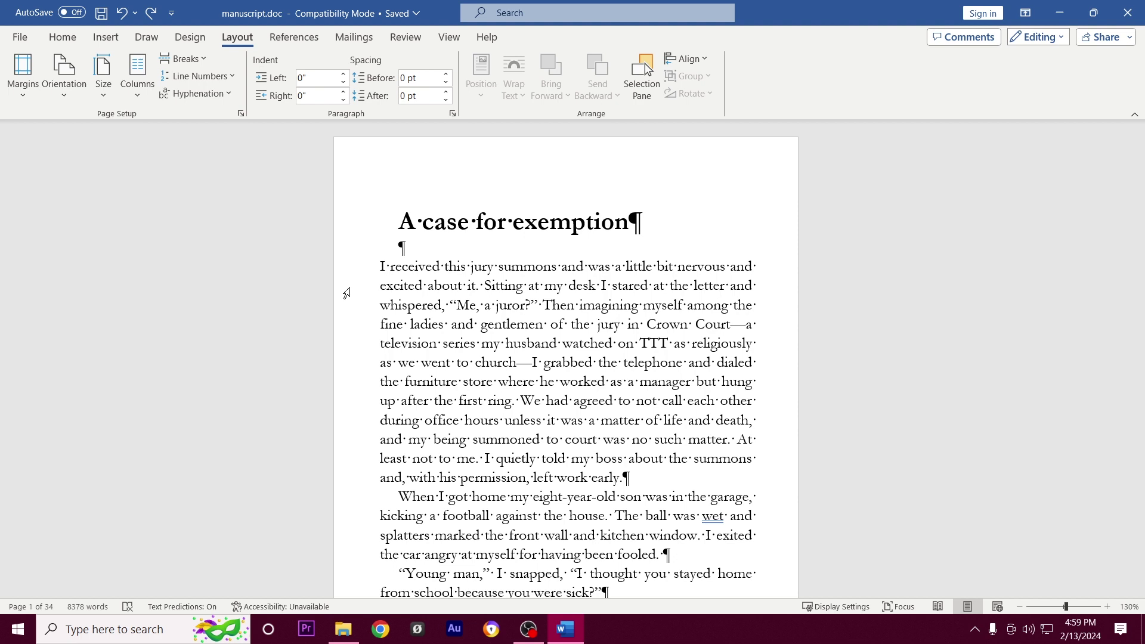
- Place the insertion point at the start of the title 'A case for exemption'
{"action": "left_click", "coordinate": [490, 305]}
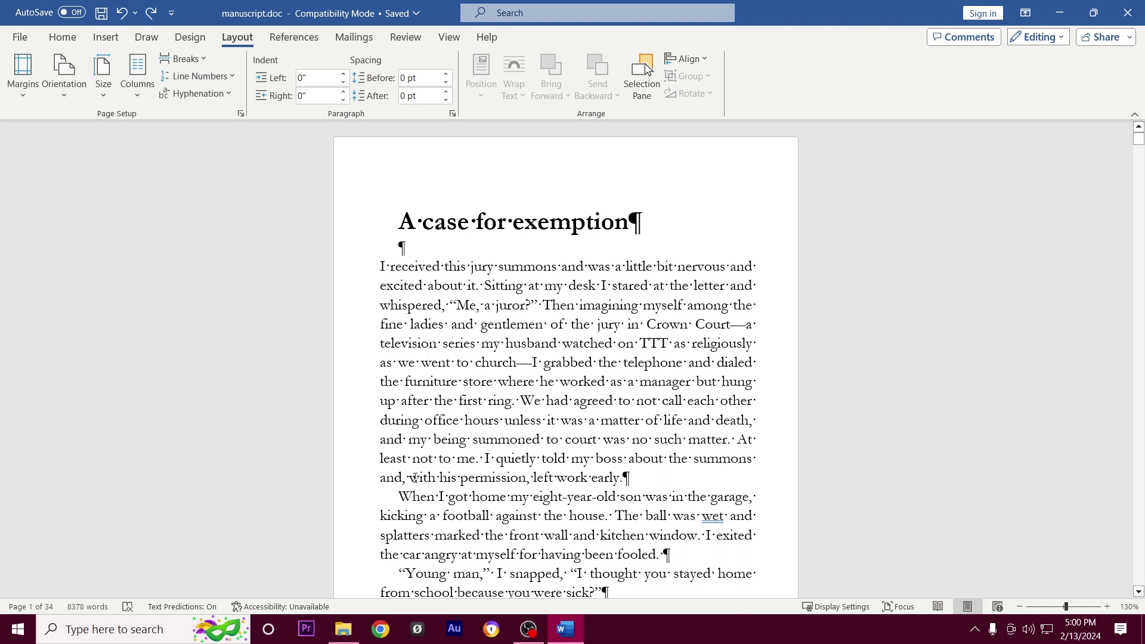
{"action": "left_click", "coordinate": [397, 221]}
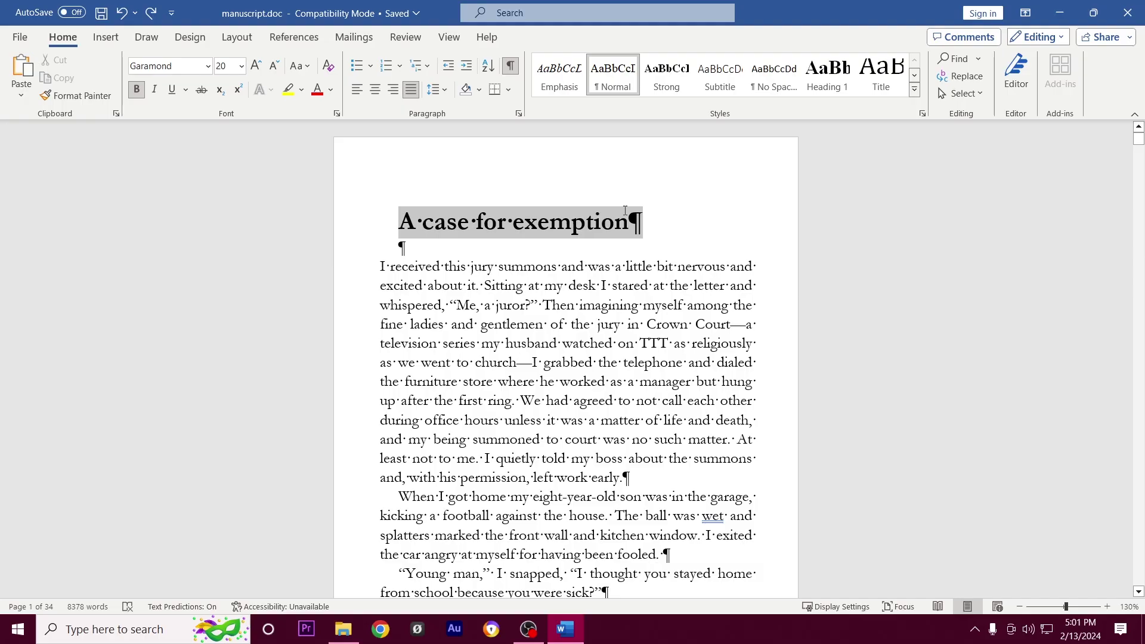
- Set the title 'A case for exemption' in Times New Roman, then reselect the whole title line
{"action": "left_click", "coordinate": [208, 65]}
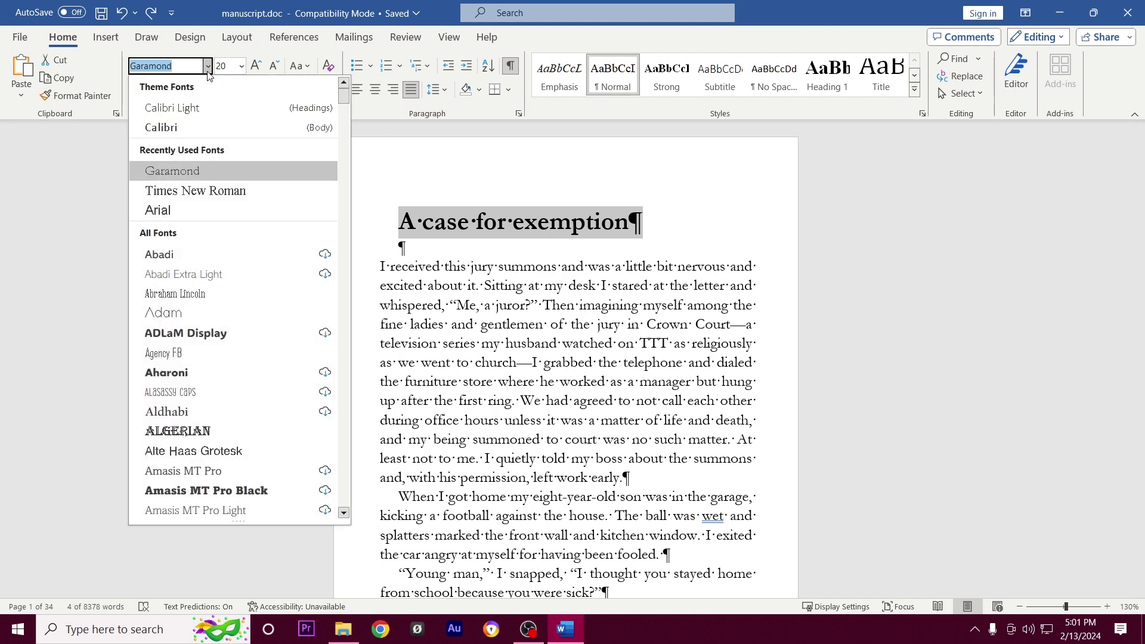
{"action": "left_click", "coordinate": [209, 191]}
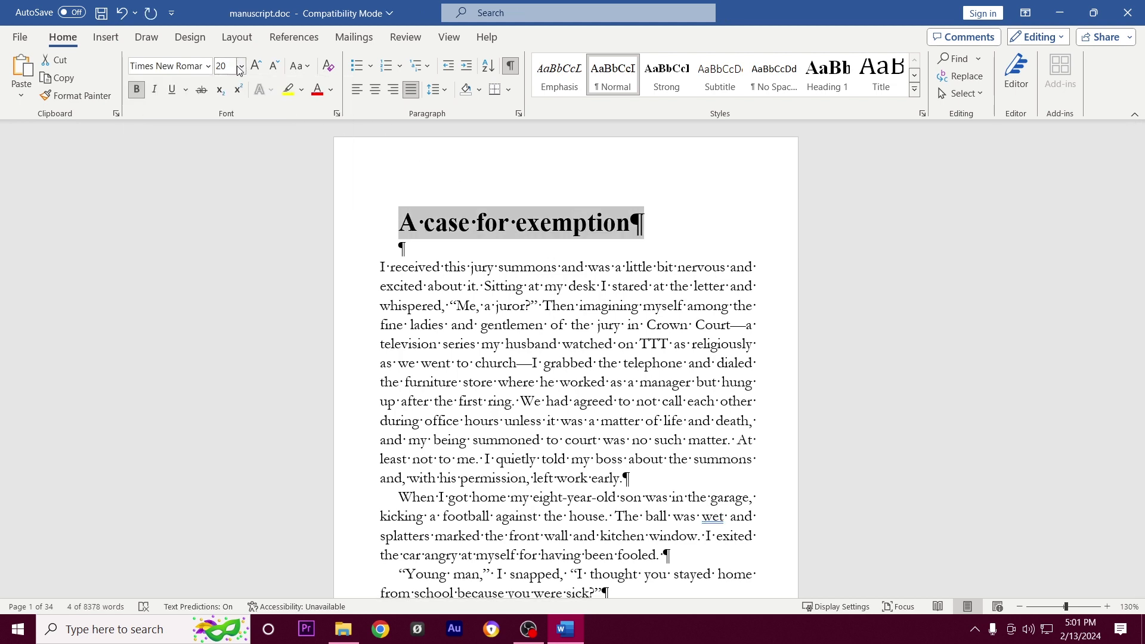
{"action": "left_click", "coordinate": [241, 66]}
{"action": "left_click", "coordinate": [229, 165]}
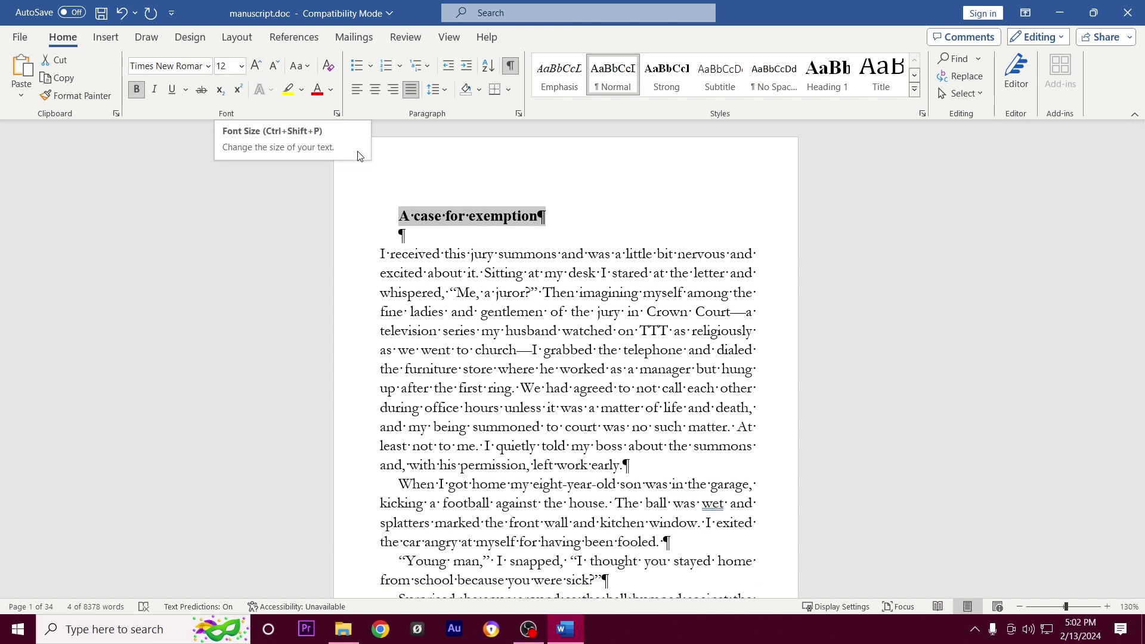
{"action": "left_click", "coordinate": [501, 241]}
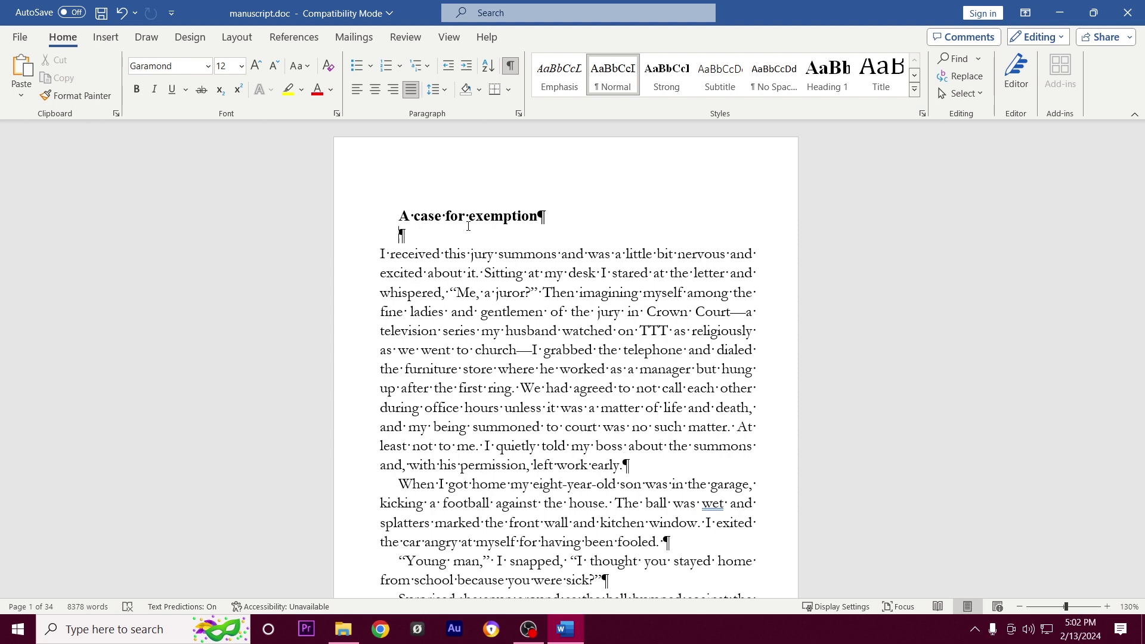
{"action": "left_click", "coordinate": [393, 220]}
- Restore the title to 20 pt and insert an empty line above it
{"action": "key", "text": "ctrl+z"}
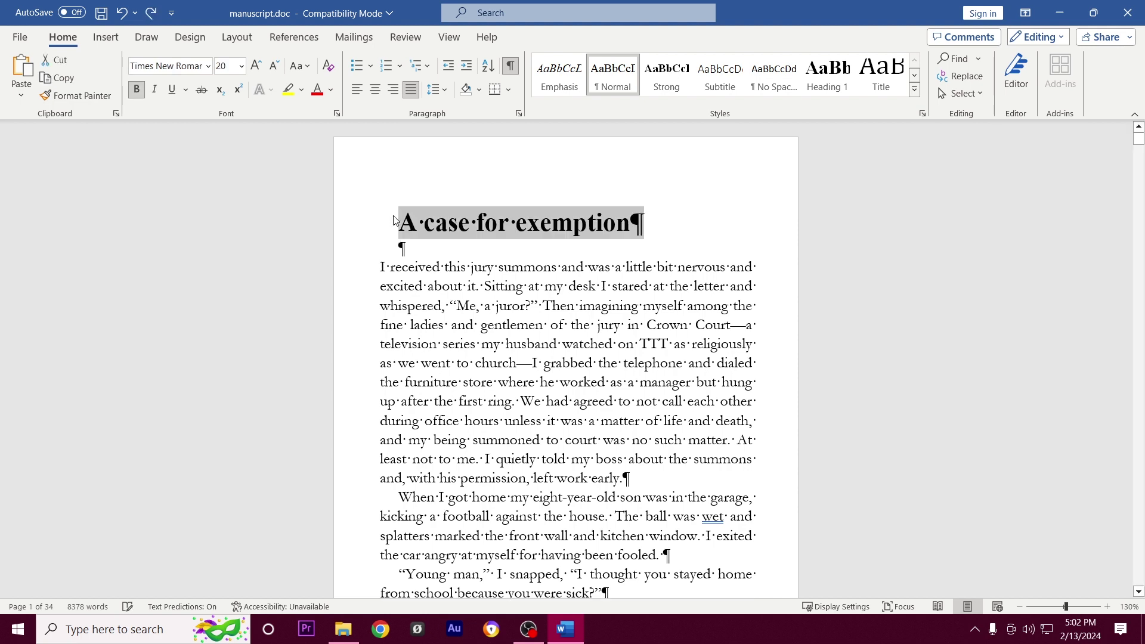
{"action": "left_click", "coordinate": [399, 235]}
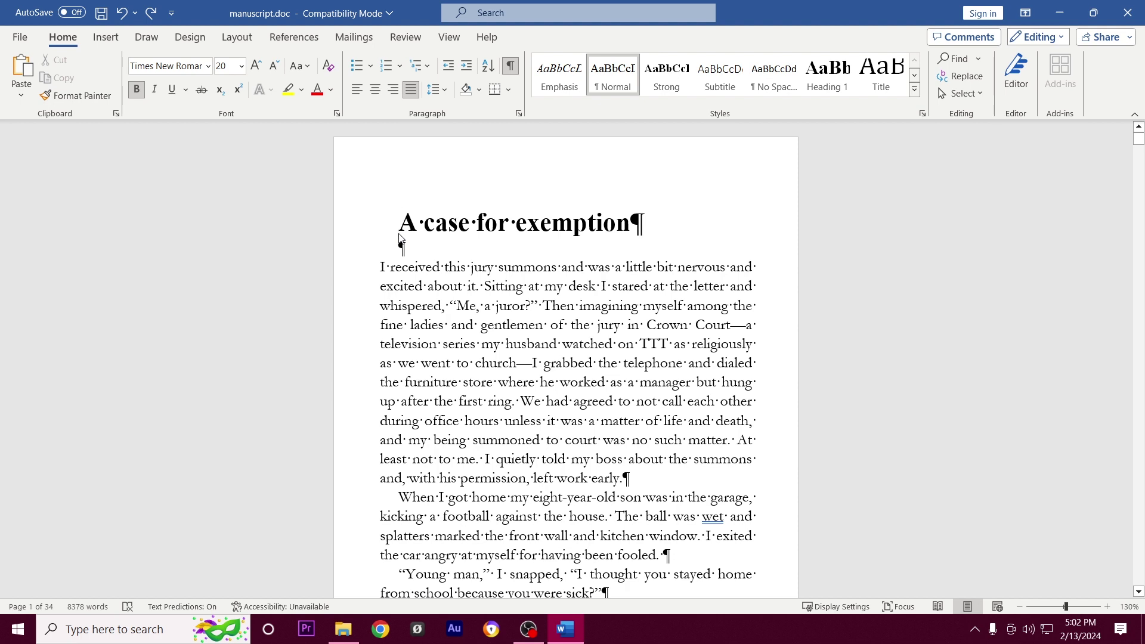
{"action": "key", "text": "Return"}
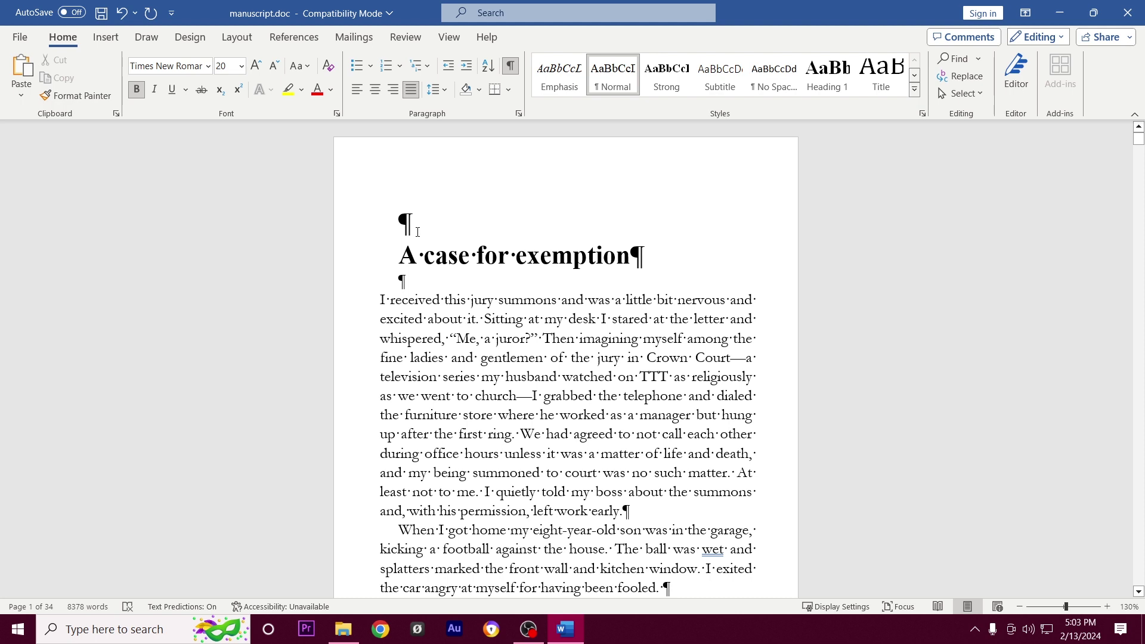
- Make the new empty line Garamond 12 pt and add further empty lines above the title
{"action": "left_click", "coordinate": [208, 66]}
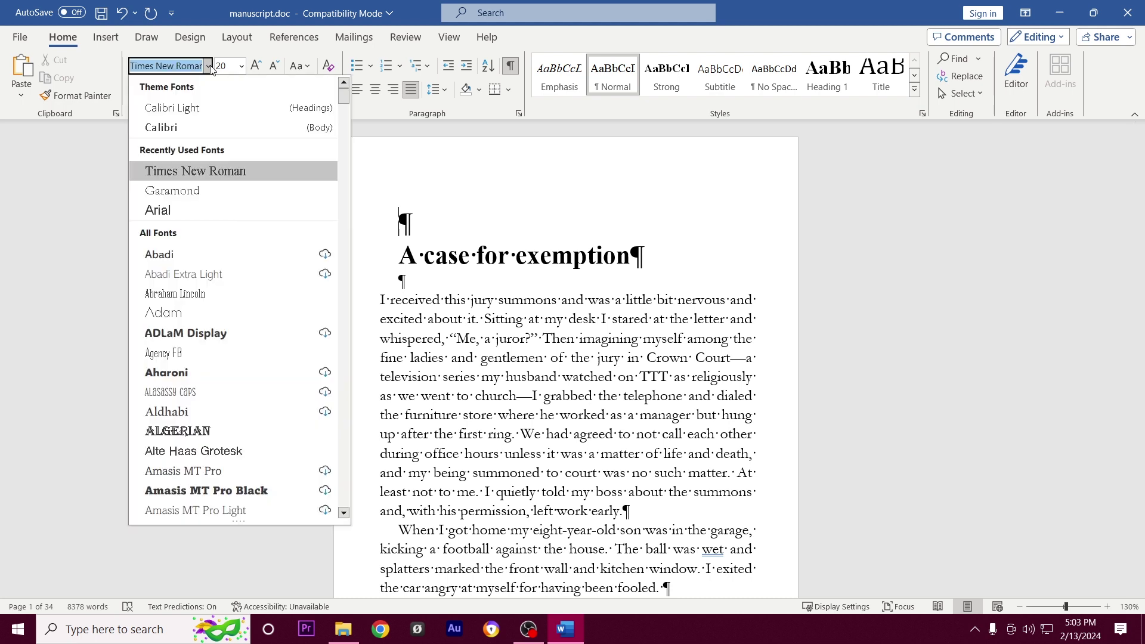
{"action": "left_click", "coordinate": [211, 189]}
{"action": "left_click", "coordinate": [241, 66]}
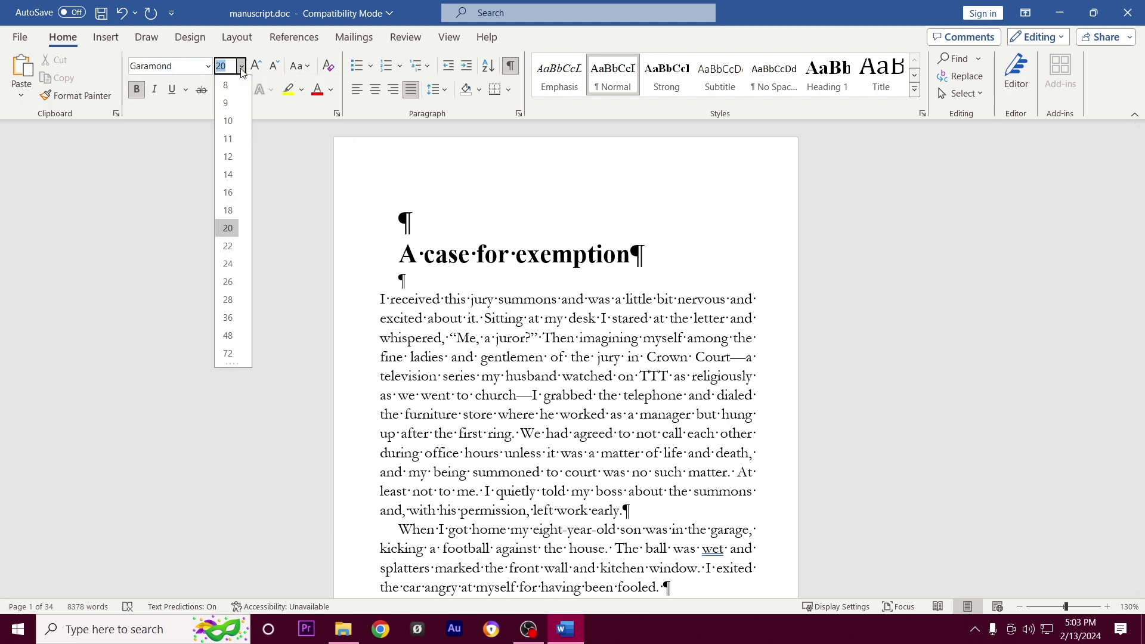
{"action": "left_click", "coordinate": [228, 156]}
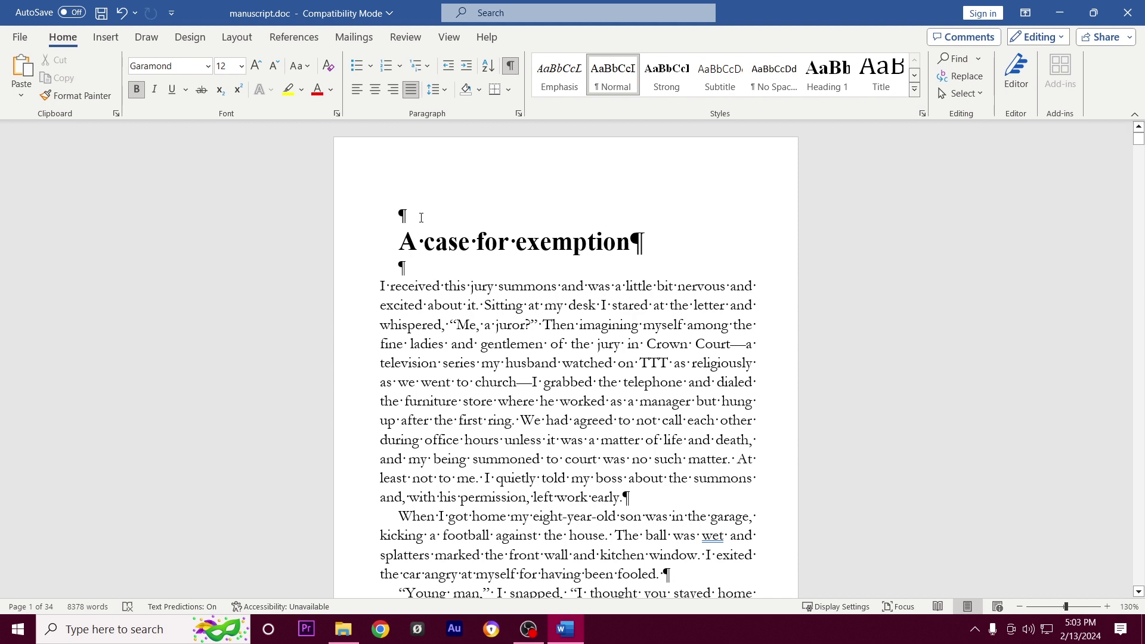
{"action": "key", "text": "Return"}
{"action": "key", "text": "Return"}
{"action": "key", "text": "Return"}
{"action": "key", "text": "Return"}
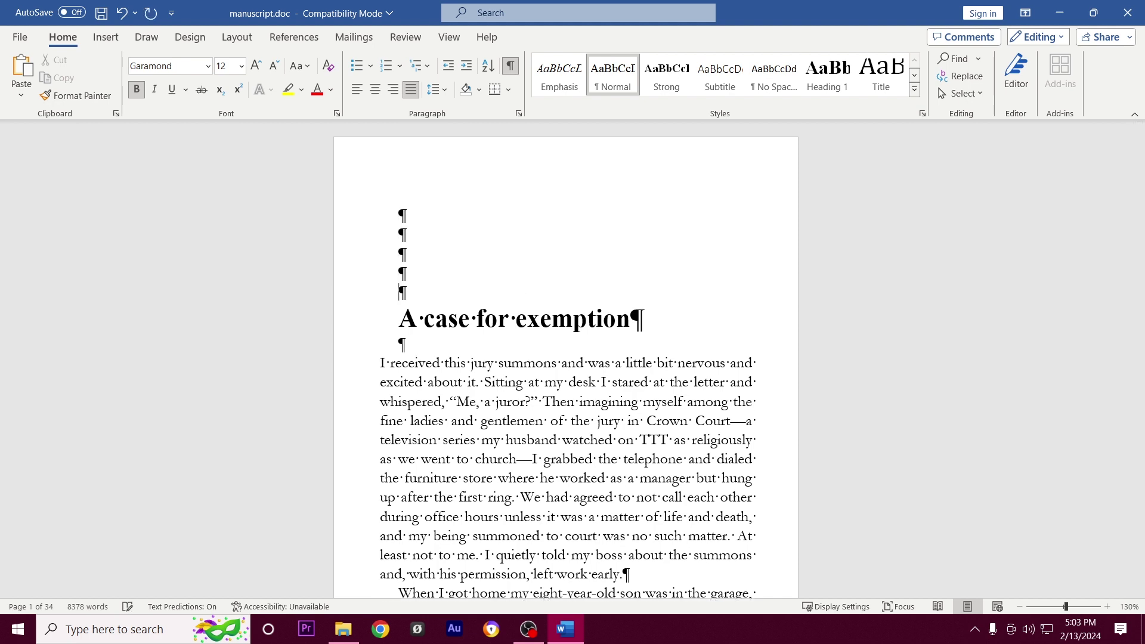
{"action": "key", "text": "Return"}
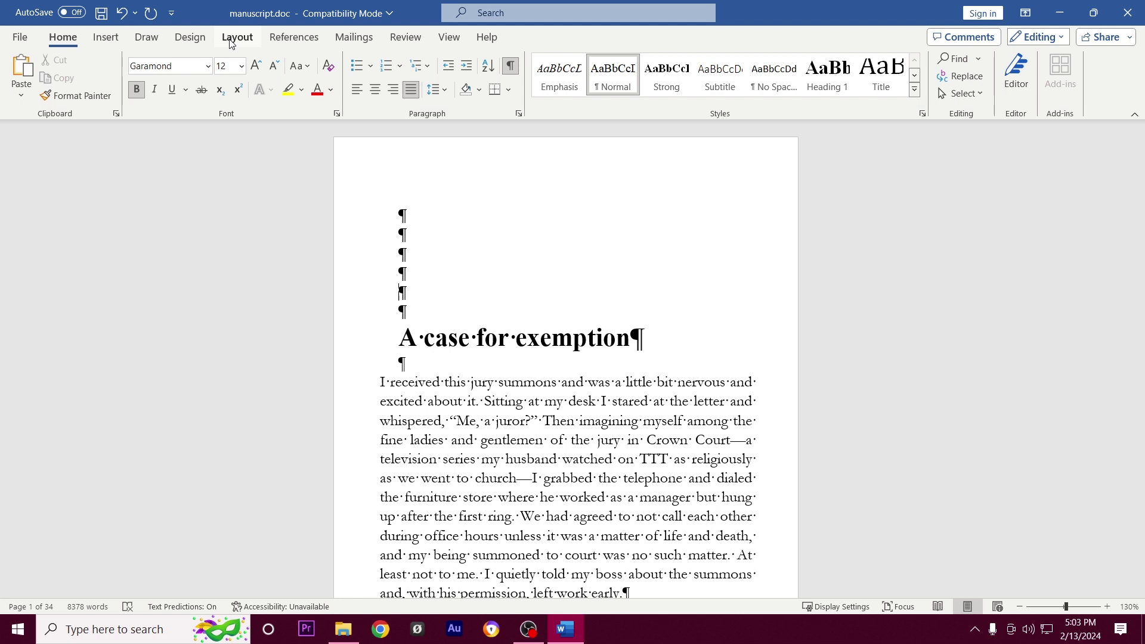
- Insert a Next Page section break before the title and delete the empty lines above it
{"action": "left_click", "coordinate": [239, 38]}
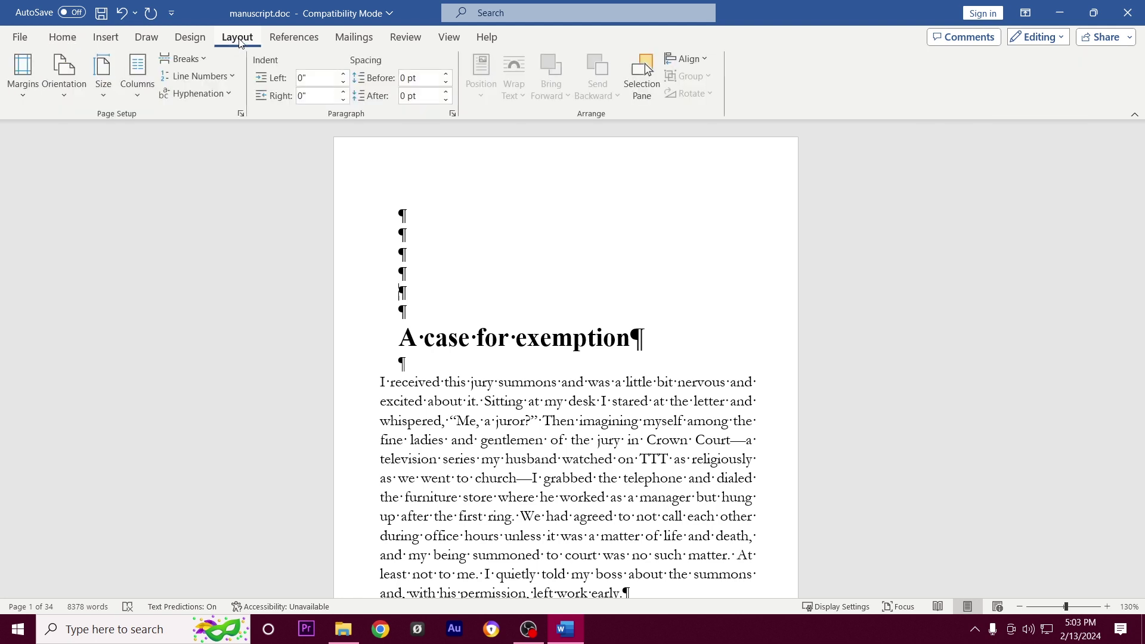
{"action": "left_click", "coordinate": [205, 63]}
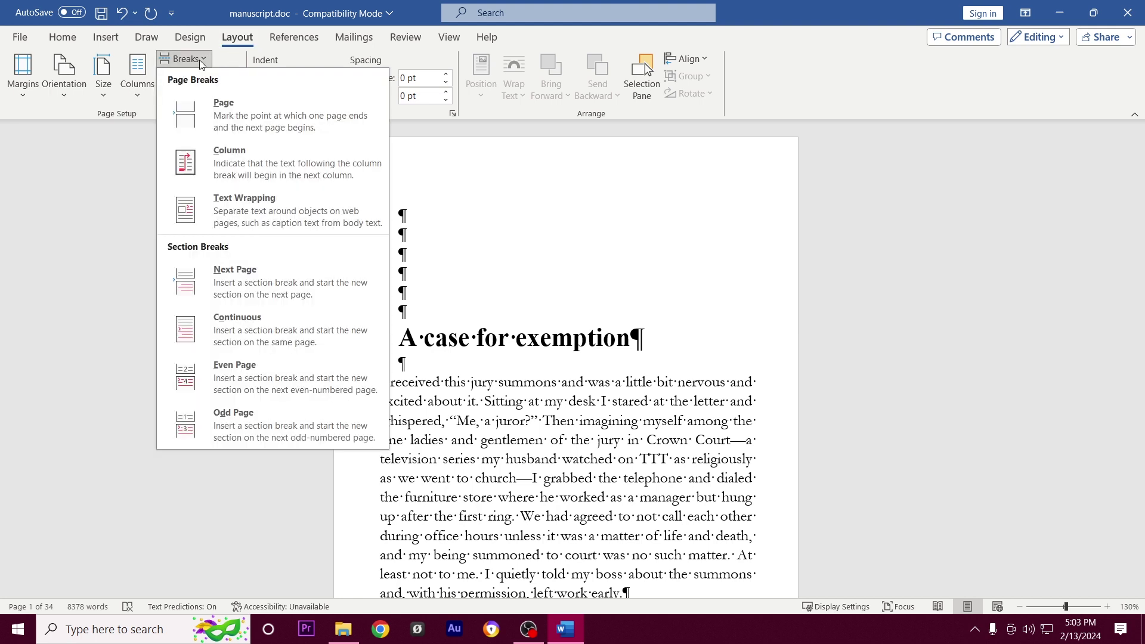
{"action": "left_click", "coordinate": [268, 266]}
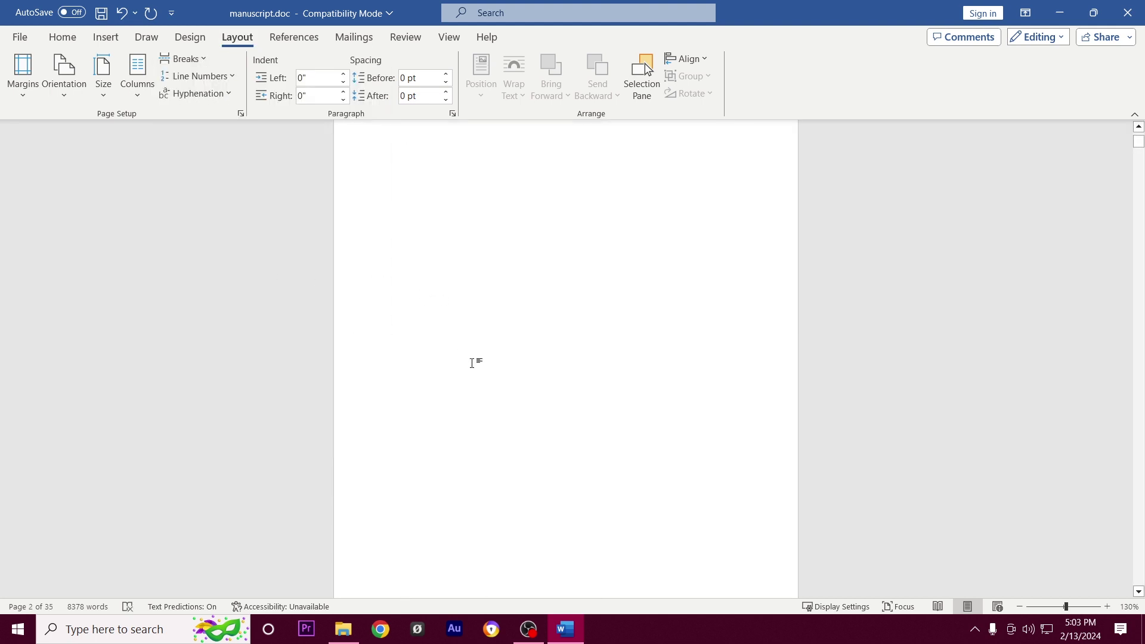
{"action": "scroll", "coordinate": [462, 353], "scroll_direction": "down", "scroll_amount": 3}
{"action": "scroll", "coordinate": [463, 354], "scroll_direction": "down", "scroll_amount": 1}
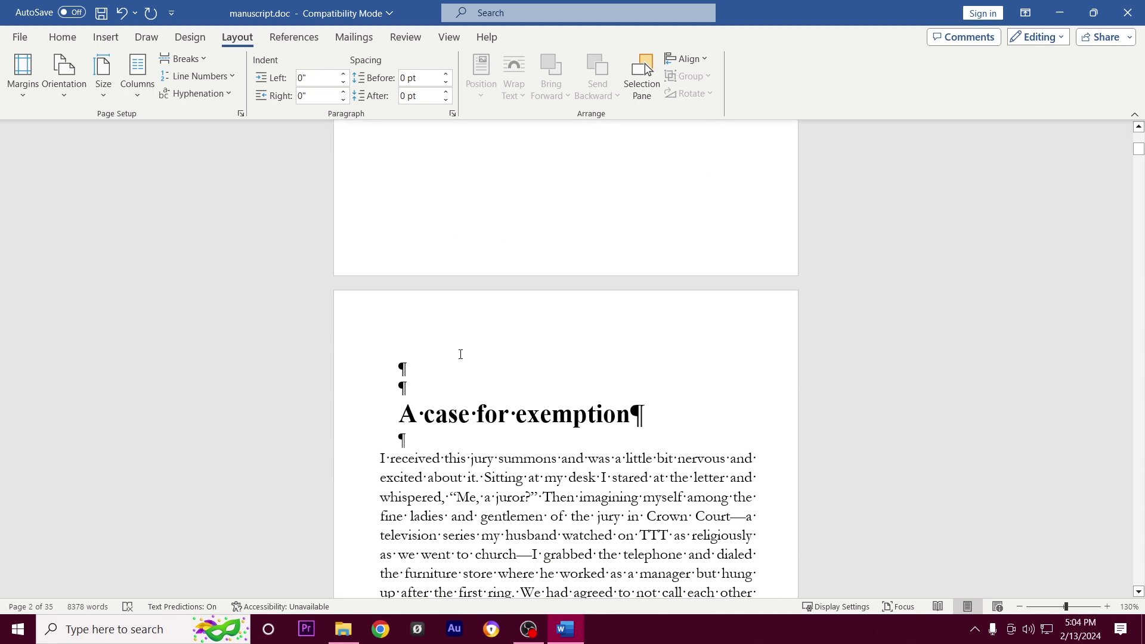
{"action": "key", "text": "Delete"}
{"action": "key", "text": "Delete"}
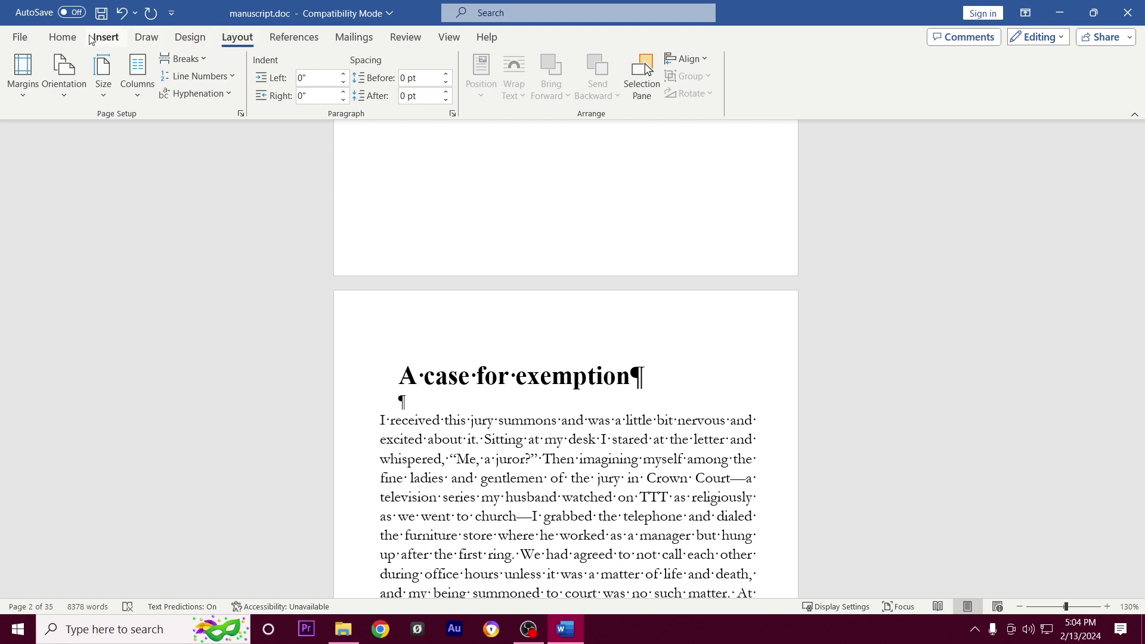
- Return to the Home tab and place the insertion point by the 'A case for exemption' title
{"action": "left_click", "coordinate": [62, 37]}
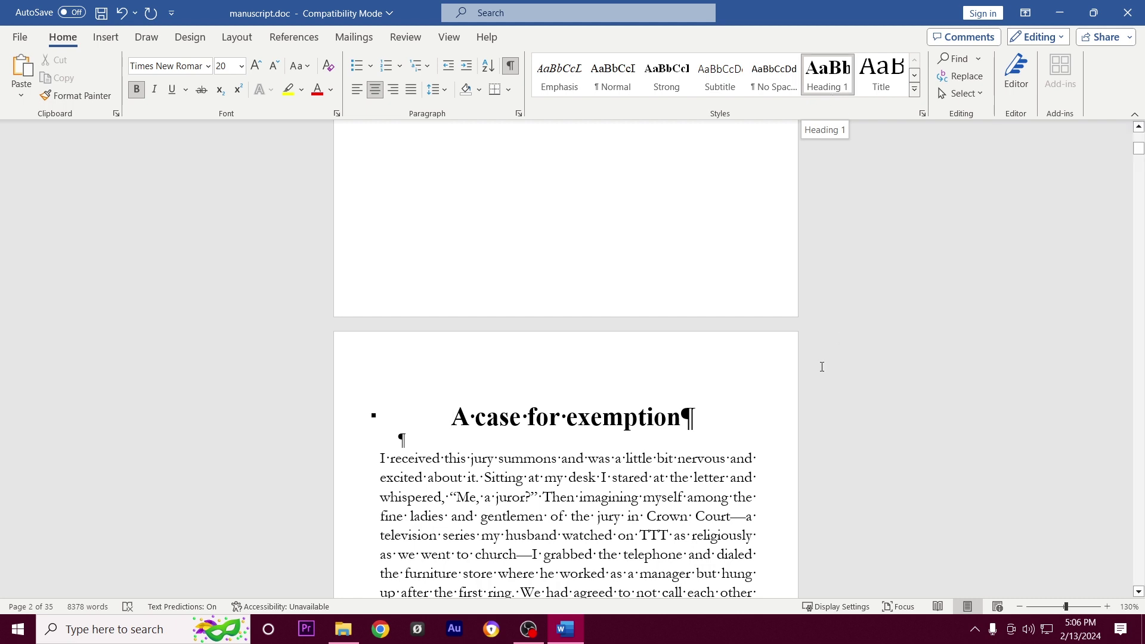
{"action": "left_click", "coordinate": [637, 448]}
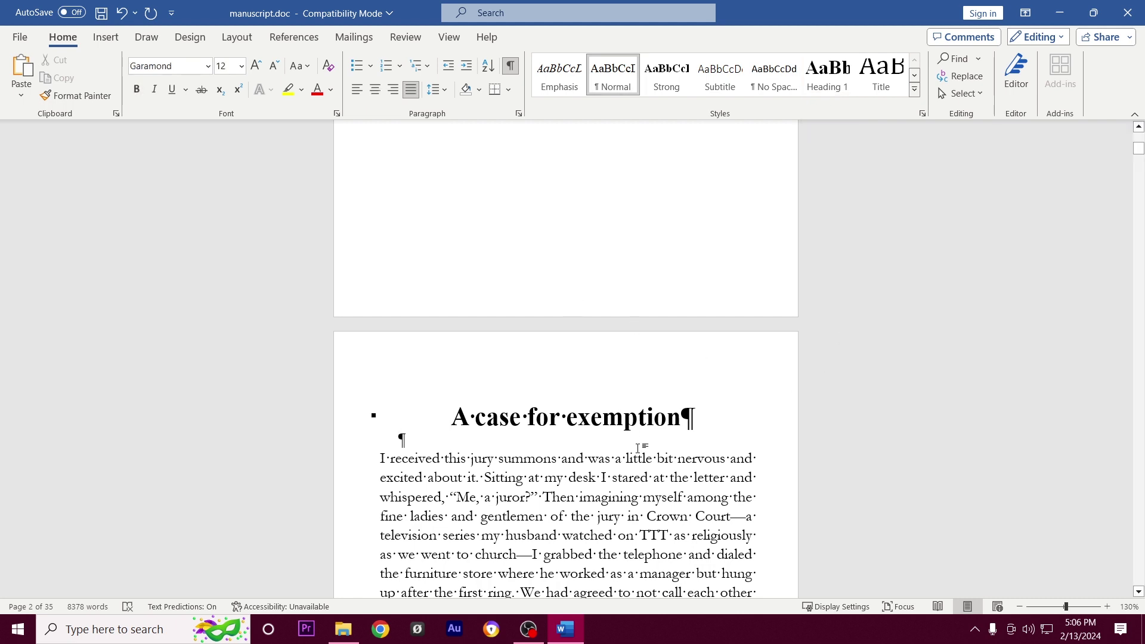
- Search for 'in the desert' and apply Heading 1 to that story title
{"action": "key", "text": "ctrl+f"}
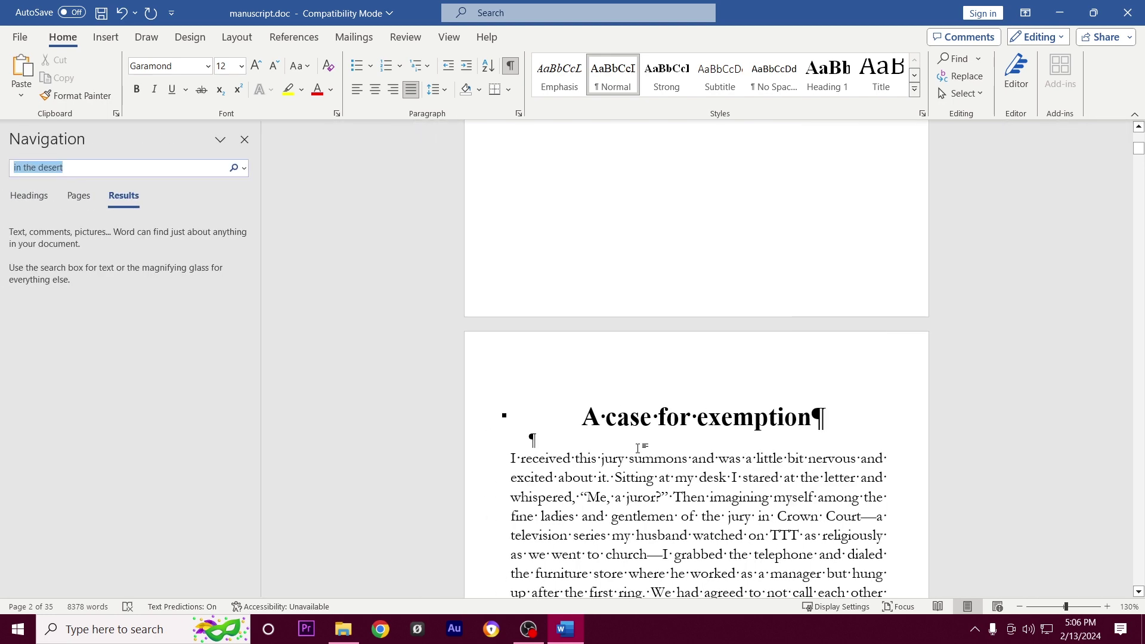
{"action": "type", "text": "in"}
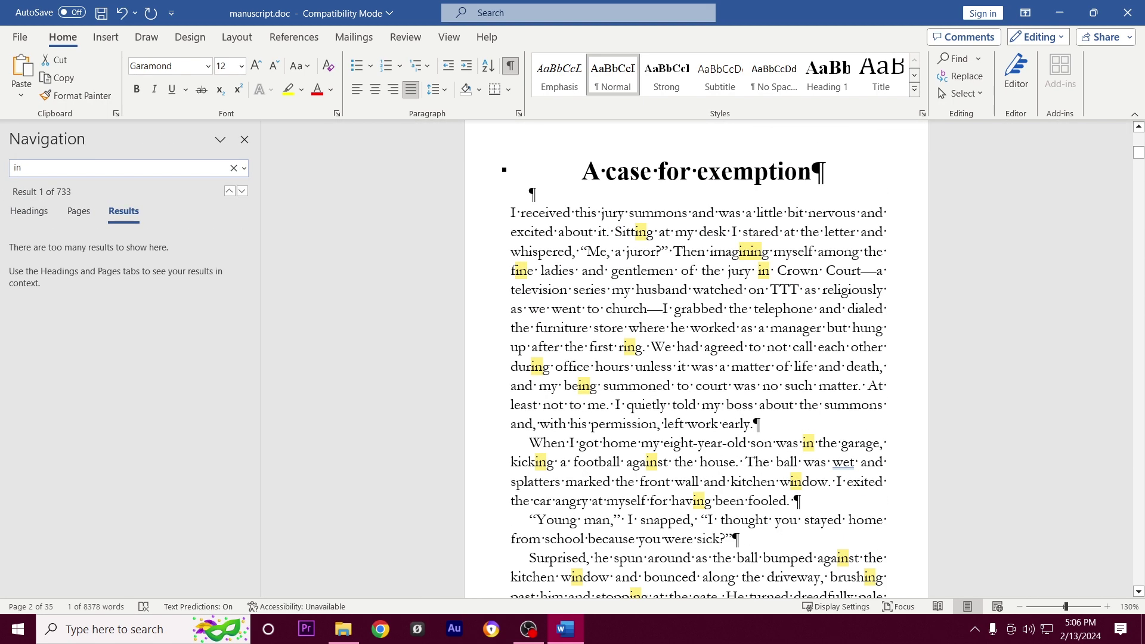
{"action": "type", "text": " the desert"}
{"action": "key", "text": "Return"}
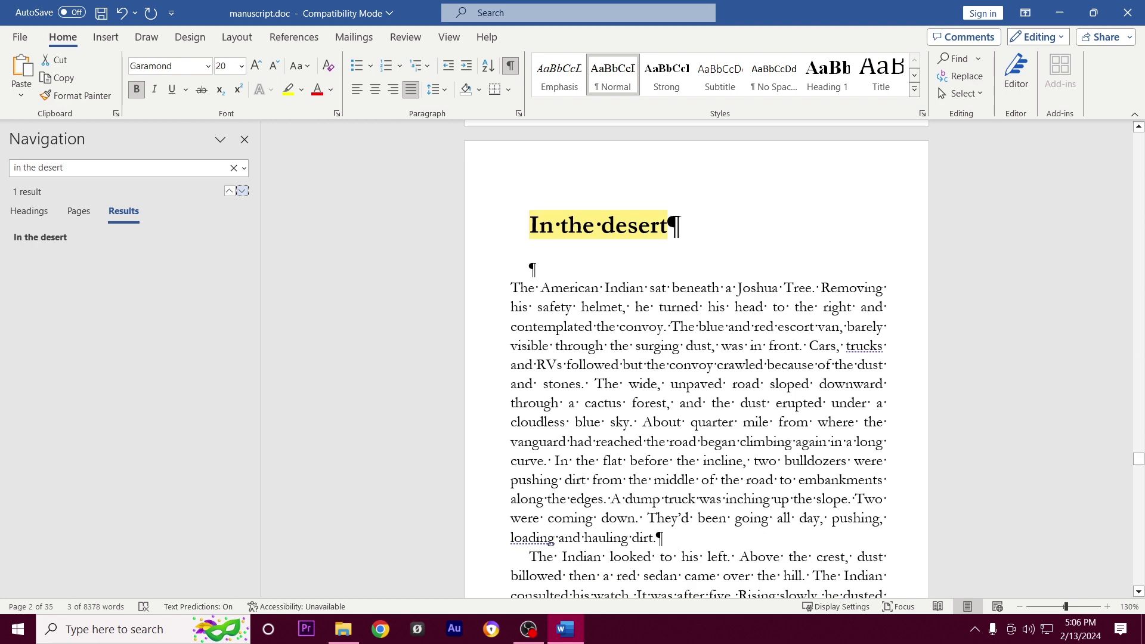
{"action": "key", "text": "Left"}
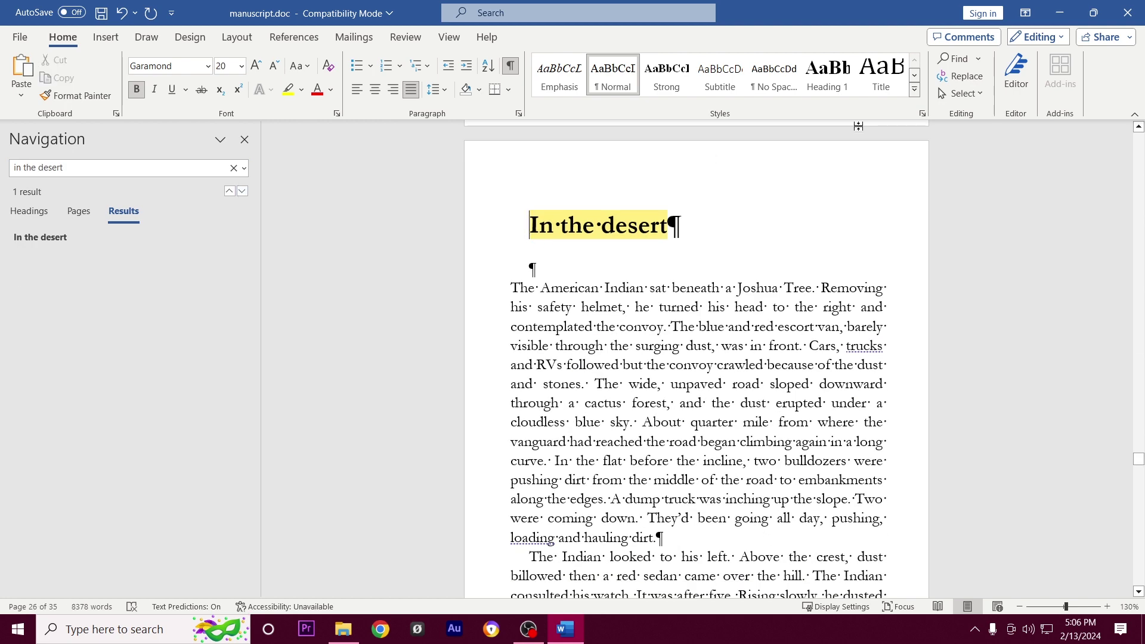
{"action": "left_click", "coordinate": [832, 89]}
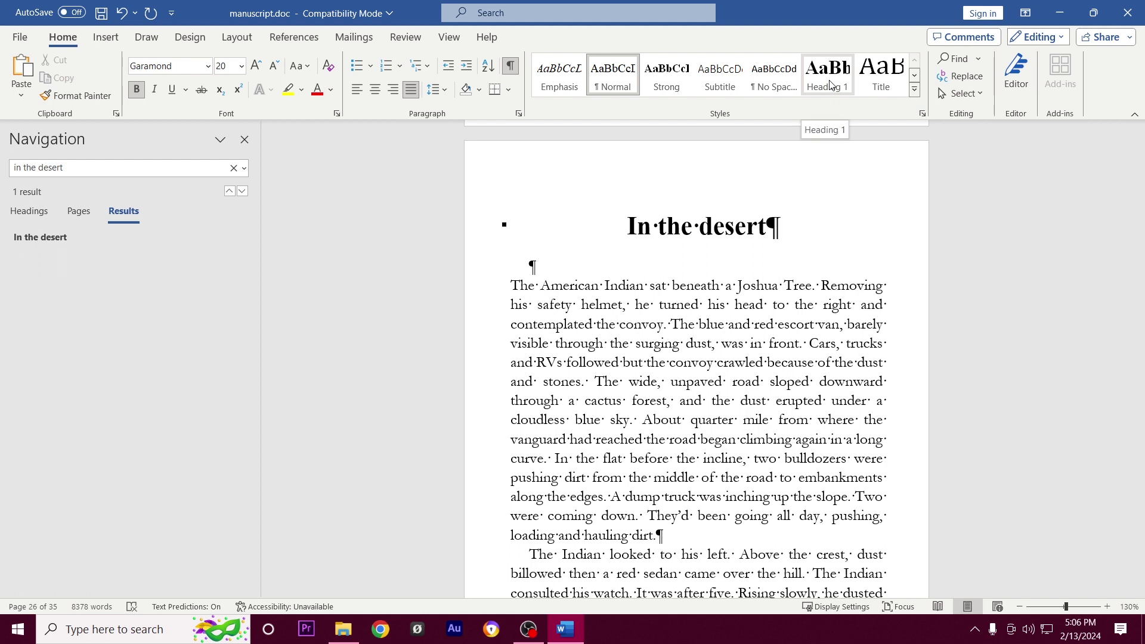
{"action": "left_click", "coordinate": [829, 83]}
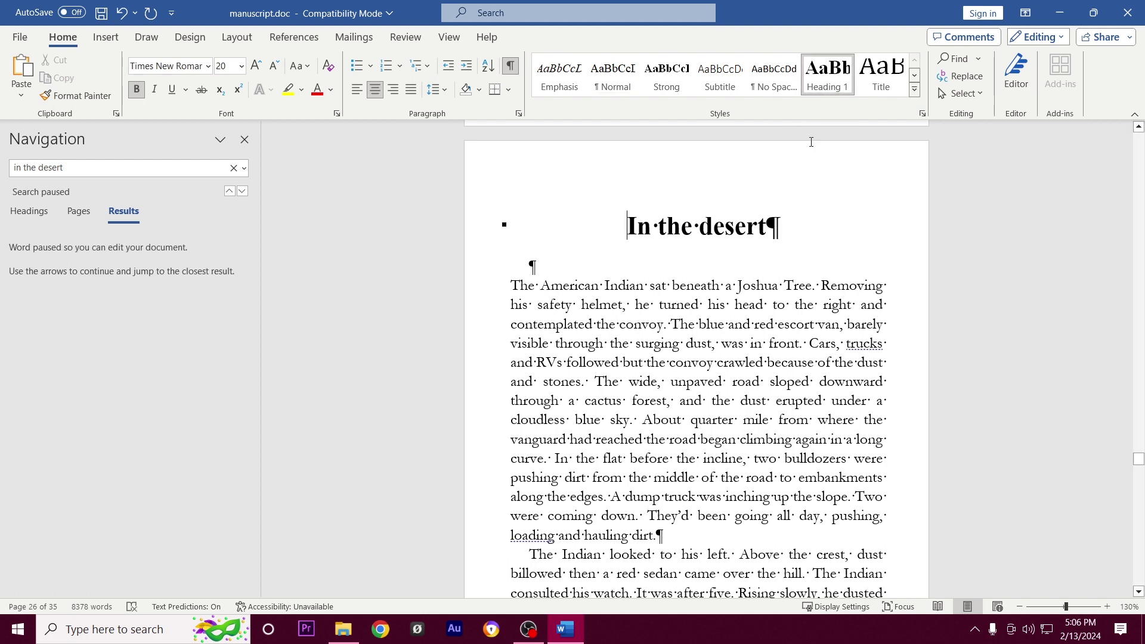
- Scroll to the 'Mouse in the house' title and apply Heading 1 to it
{"action": "scroll", "coordinate": [847, 329], "scroll_direction": "down", "scroll_amount": 10}
{"action": "scroll", "coordinate": [847, 329], "scroll_direction": "down", "scroll_amount": 20}
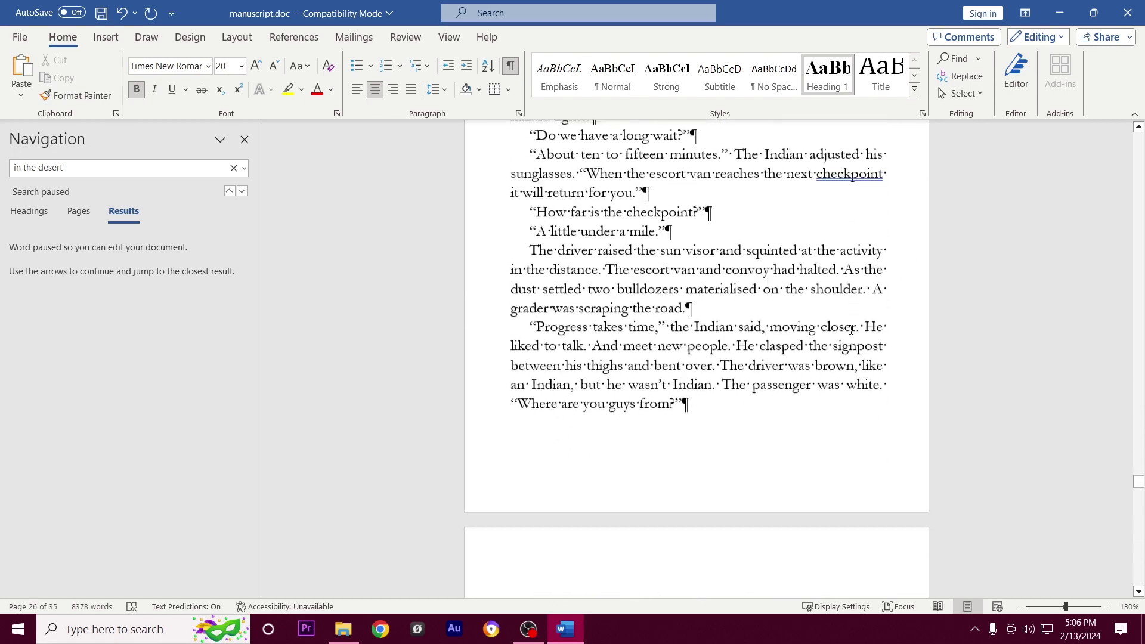
{"action": "scroll", "coordinate": [851, 330], "scroll_direction": "down", "scroll_amount": 20}
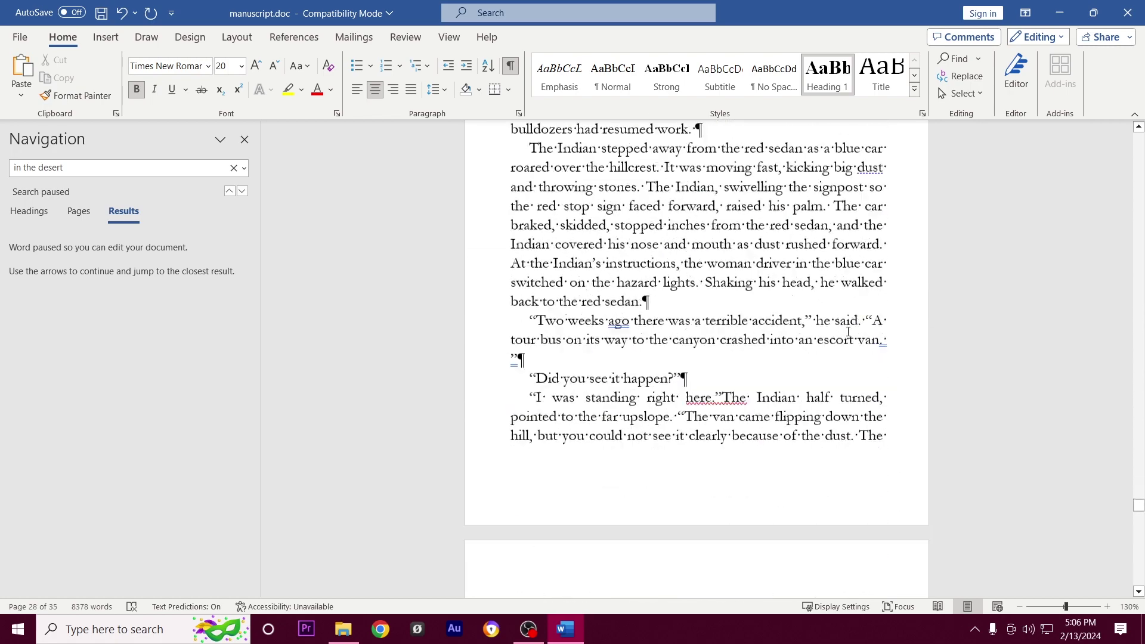
{"action": "scroll", "coordinate": [844, 335], "scroll_direction": "down", "scroll_amount": 20}
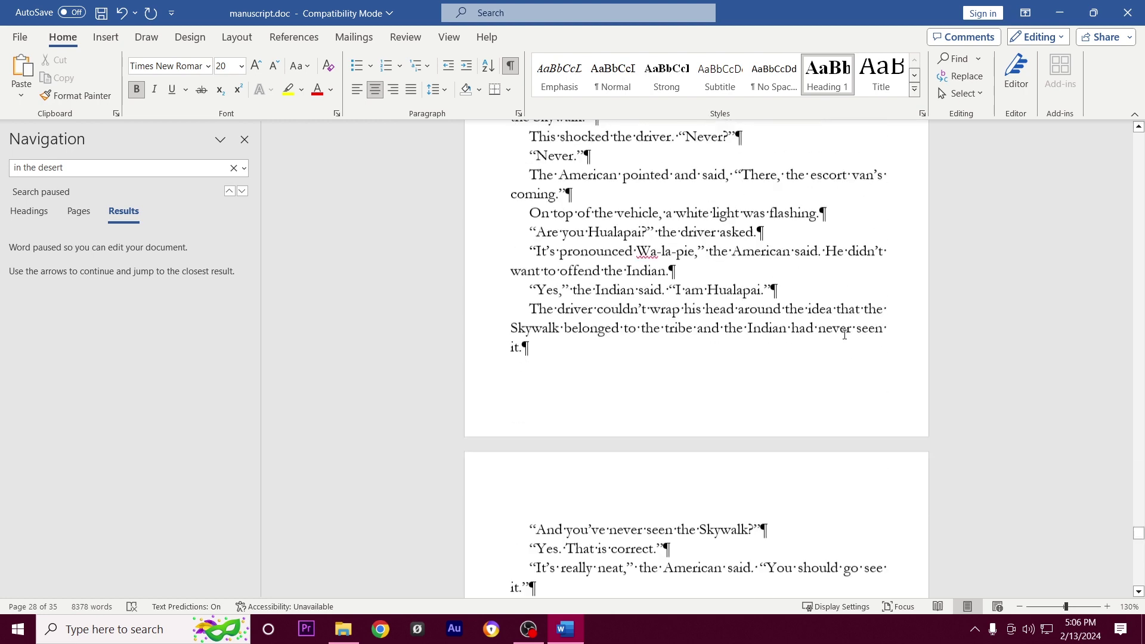
{"action": "left_click", "coordinate": [547, 351]}
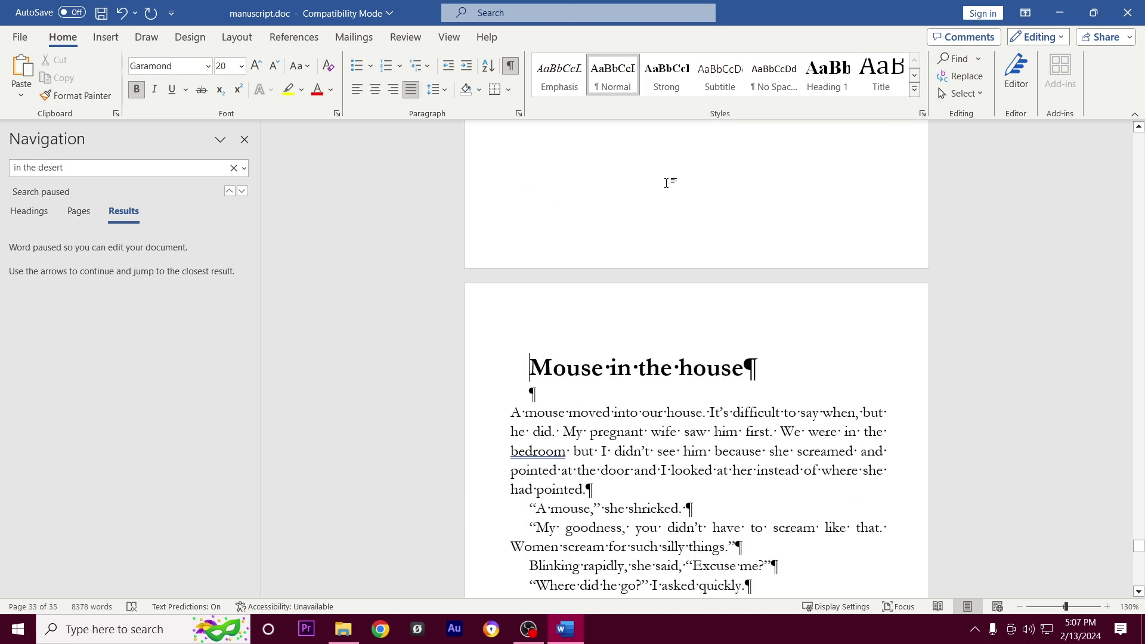
{"action": "left_click", "coordinate": [822, 77]}
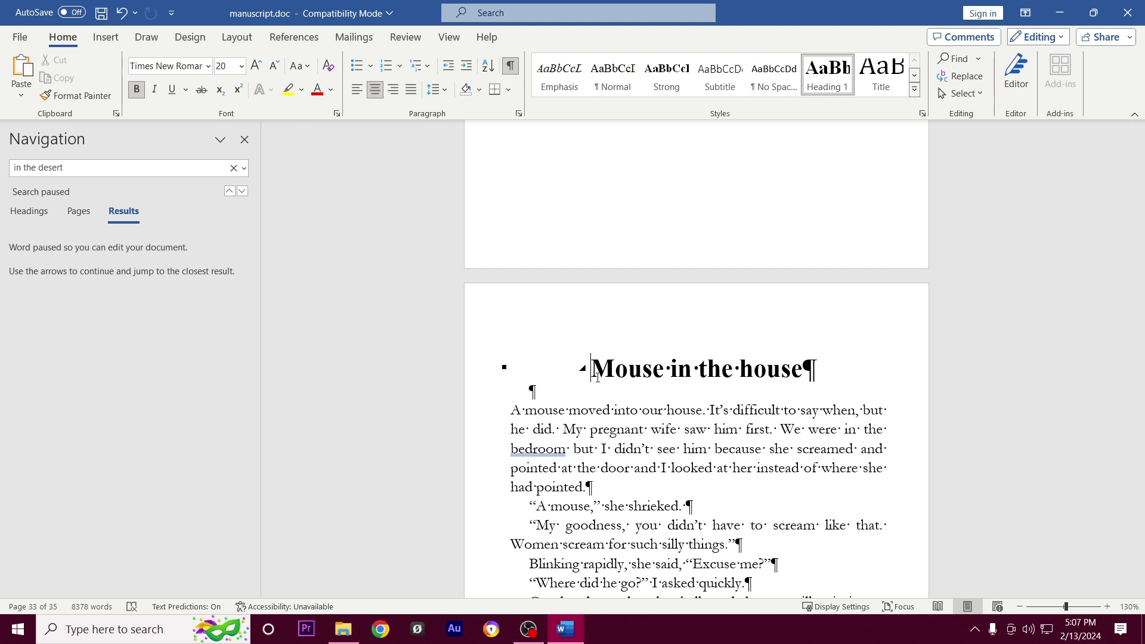
- Save the manuscript with Ctrl+S
{"action": "scroll", "coordinate": [598, 378], "scroll_direction": "up", "scroll_amount": 3}
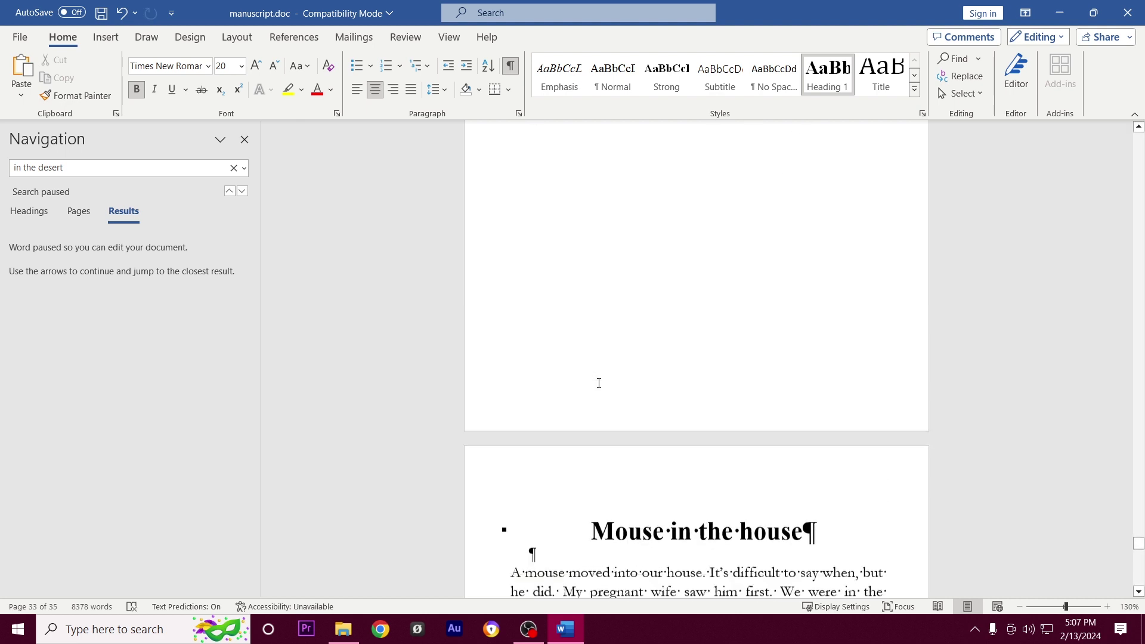
{"action": "scroll", "coordinate": [598, 383], "scroll_direction": "down", "scroll_amount": 1}
{"action": "scroll", "coordinate": [793, 358], "scroll_direction": "up", "scroll_amount": 3}
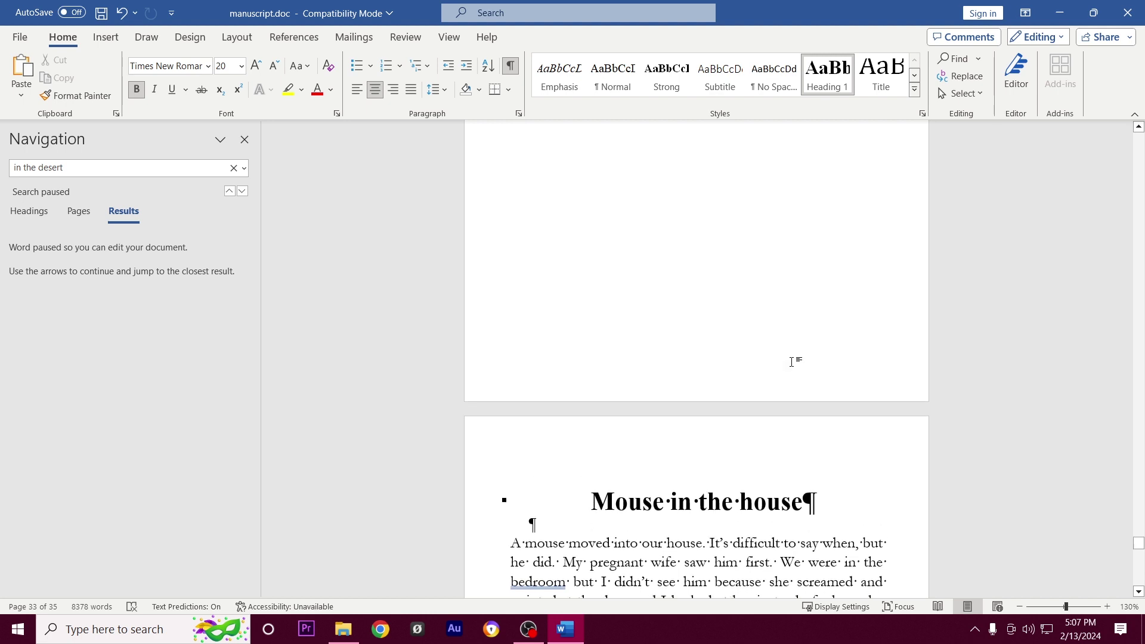
{"action": "key", "text": "ctrl+s"}
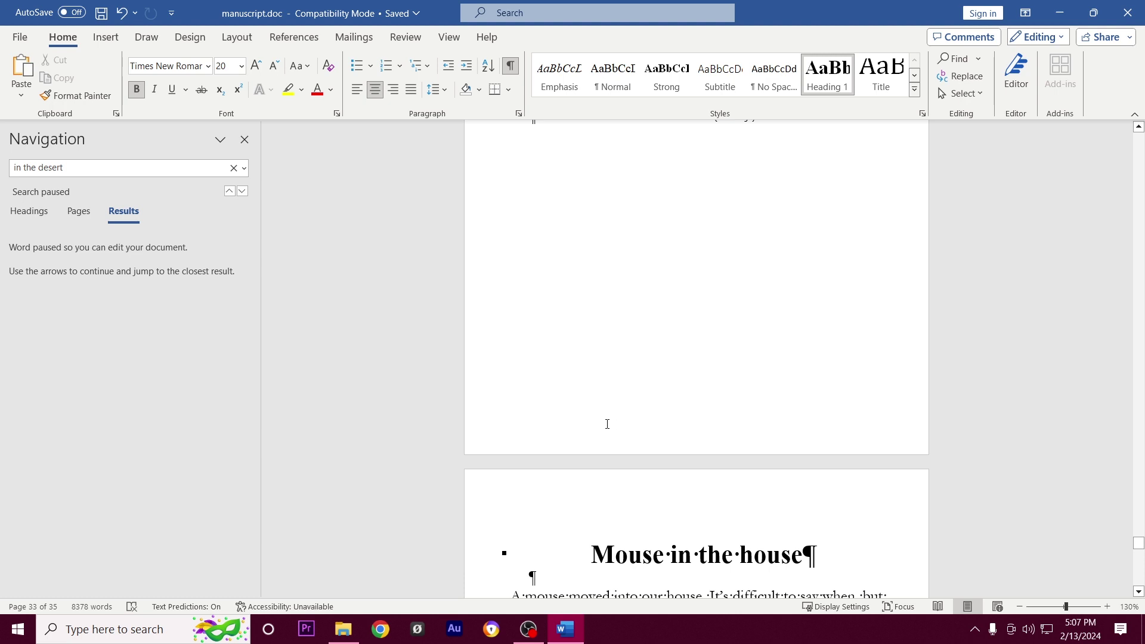
{"action": "left_click", "coordinate": [450, 37]}
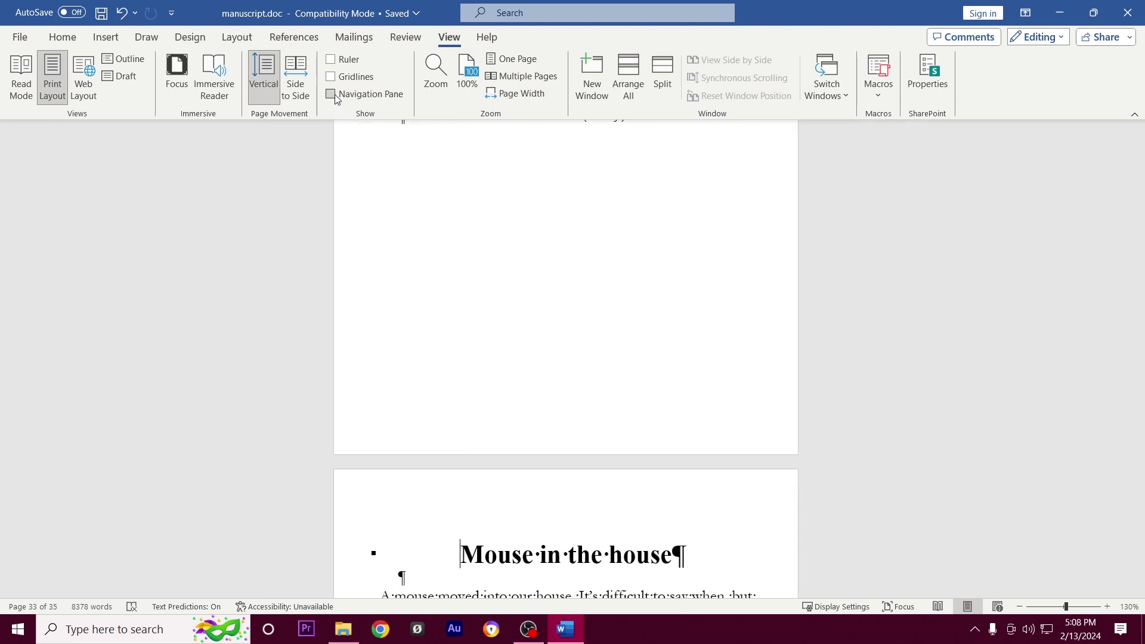
- Show the Navigation pane headings and jump through the three stories, ending at 'A case for exemption'
{"action": "left_click", "coordinate": [331, 94]}
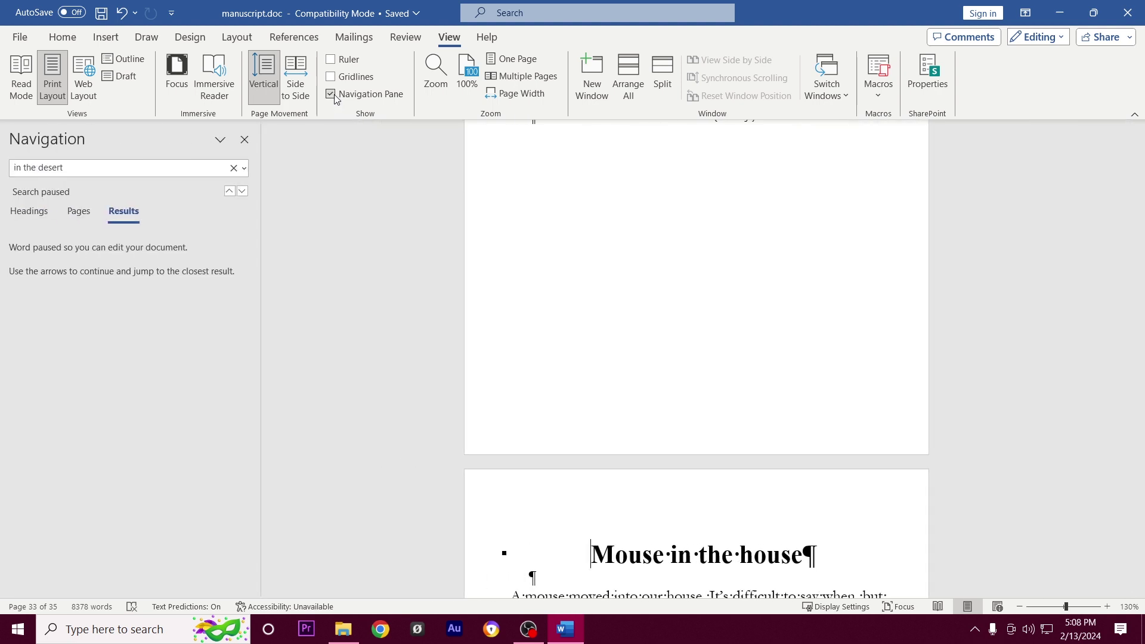
{"action": "left_click", "coordinate": [43, 220]}
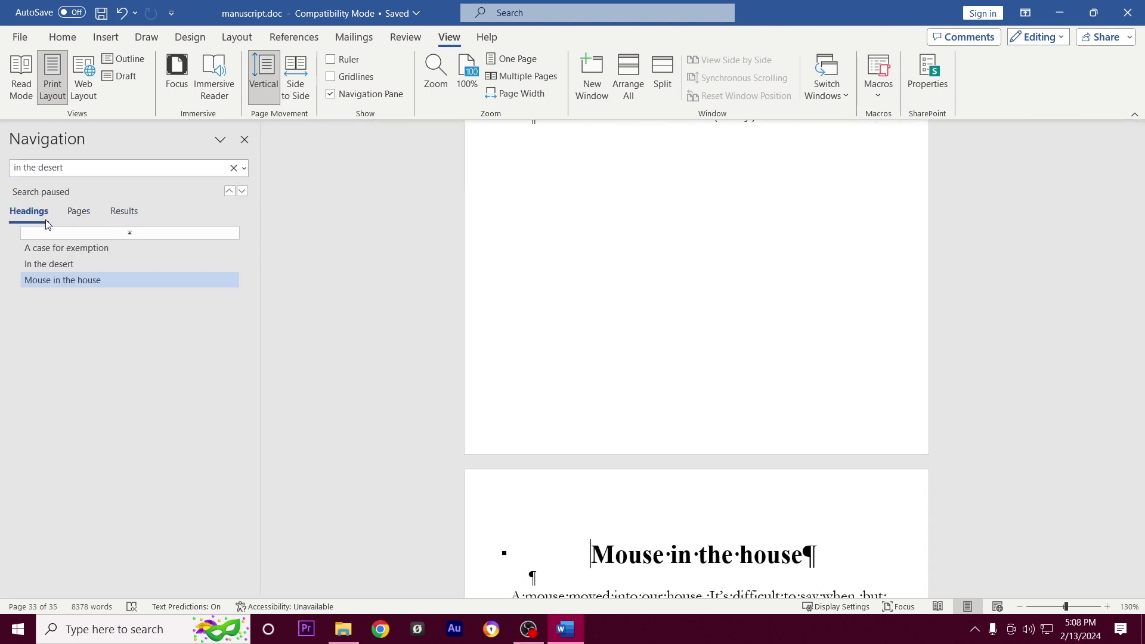
{"action": "left_click", "coordinate": [57, 249]}
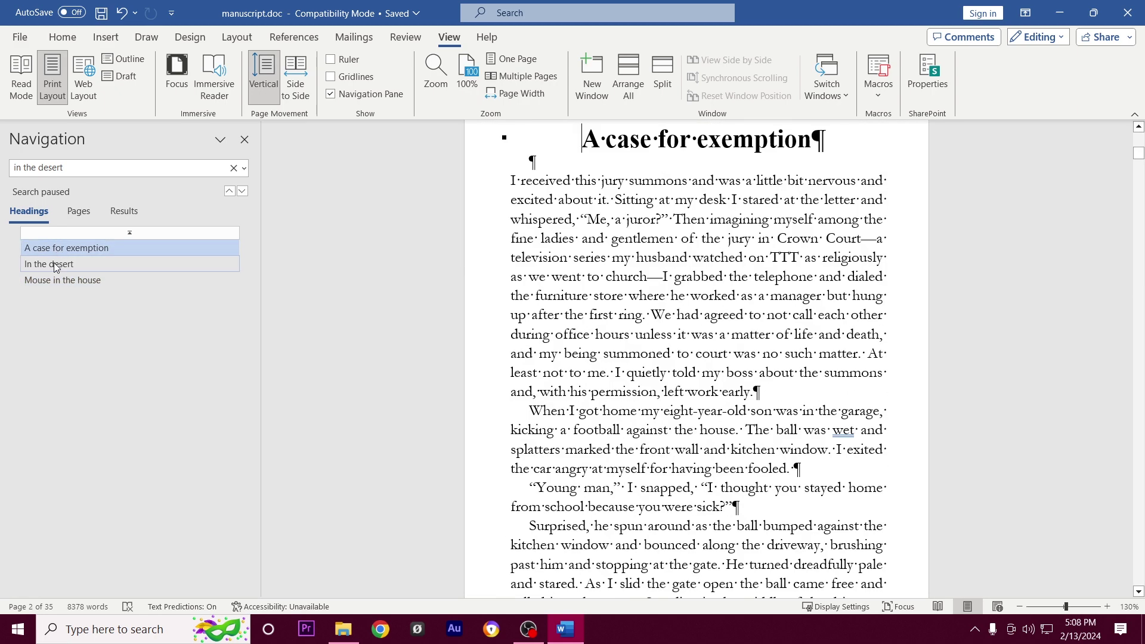
{"action": "left_click", "coordinate": [53, 264]}
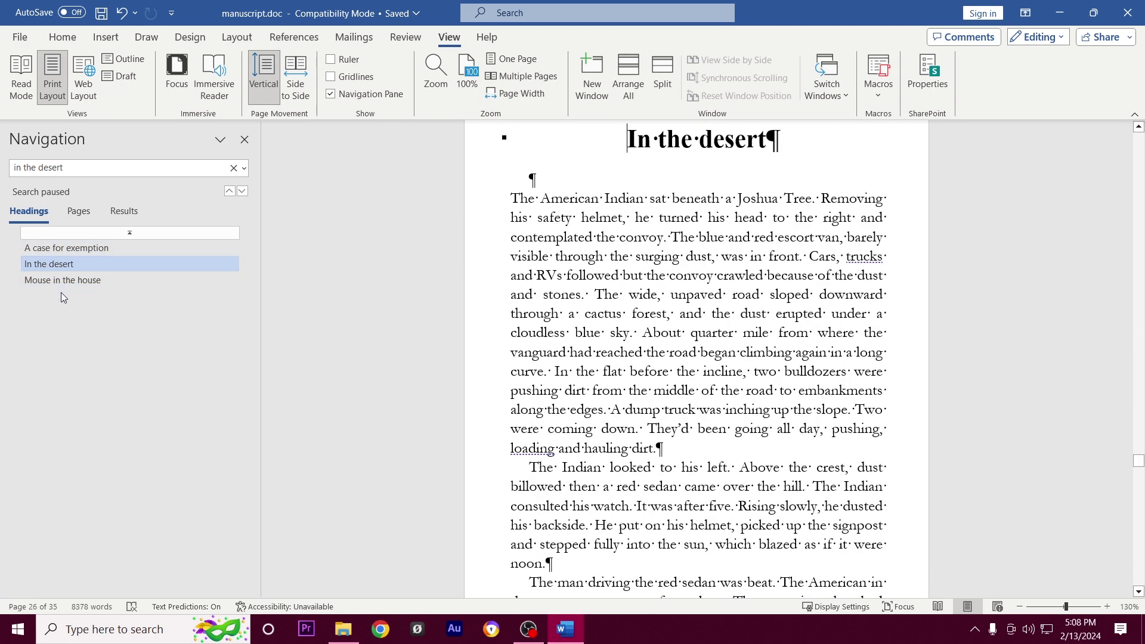
{"action": "left_click", "coordinate": [60, 281]}
{"action": "left_click", "coordinate": [57, 266]}
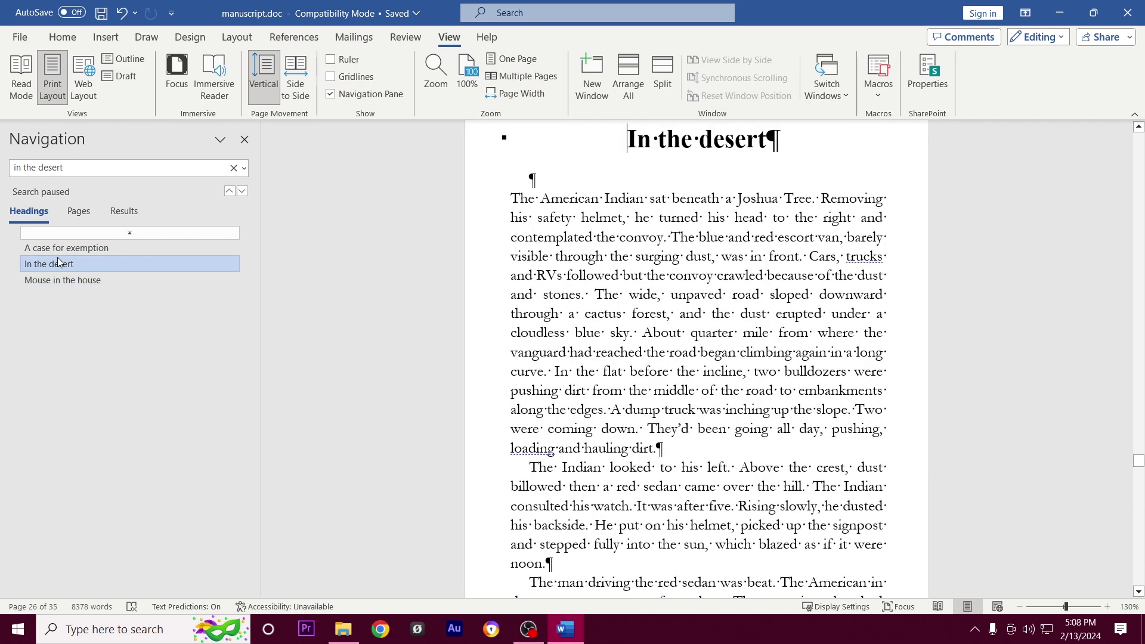
{"action": "left_click", "coordinate": [58, 248]}
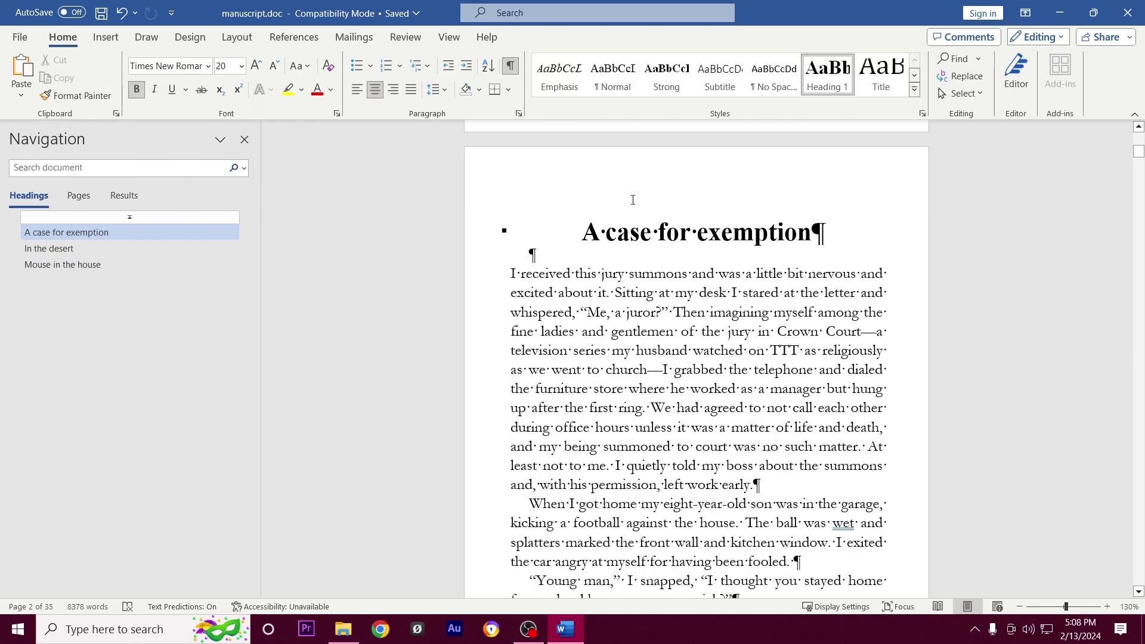
- Select all three Heading 1 titles via the style menu and set them in Times New Roman
{"action": "right_click", "coordinate": [835, 84]}
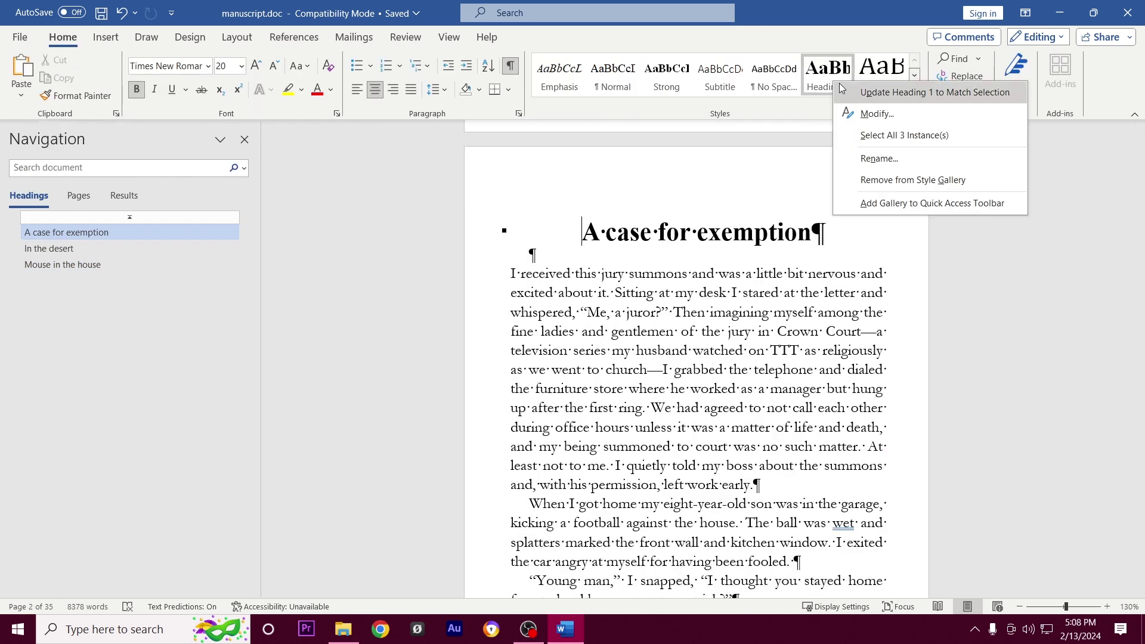
{"action": "left_click", "coordinate": [910, 135]}
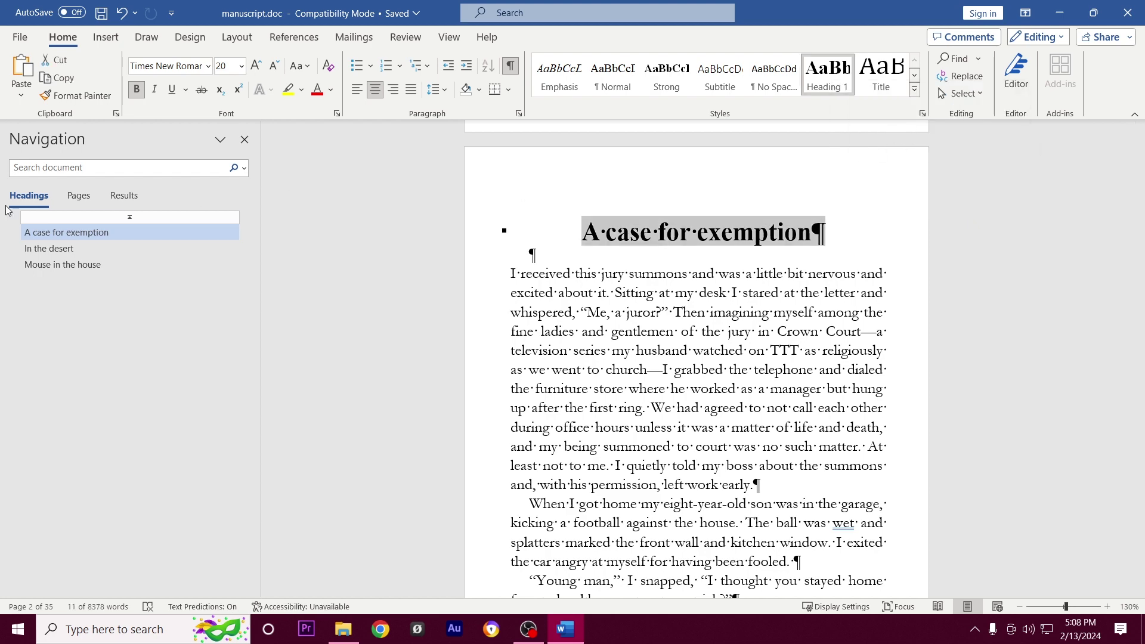
{"action": "left_click", "coordinate": [206, 66]}
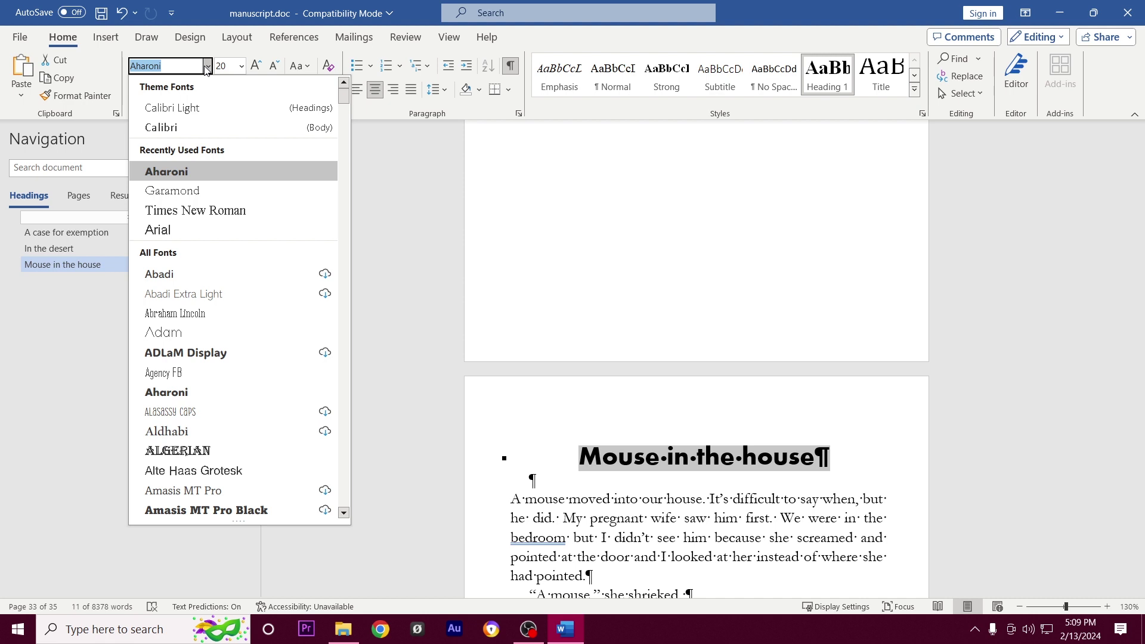
{"action": "left_click", "coordinate": [205, 128]}
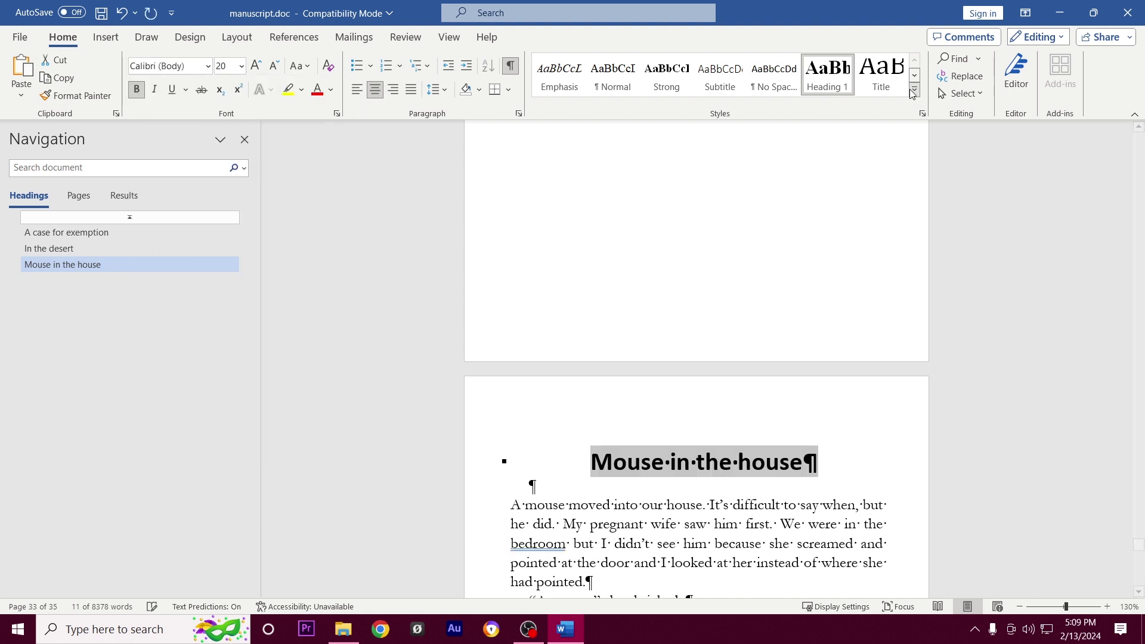
{"action": "right_click", "coordinate": [824, 76]}
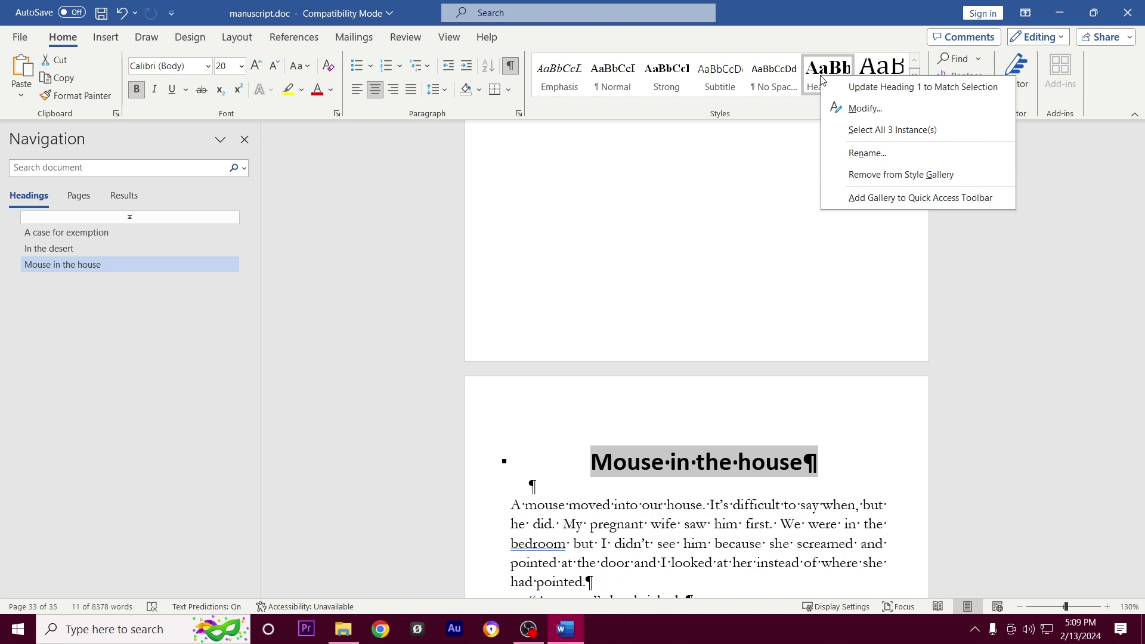
{"action": "left_click", "coordinate": [886, 131]}
{"action": "left_click", "coordinate": [207, 66]}
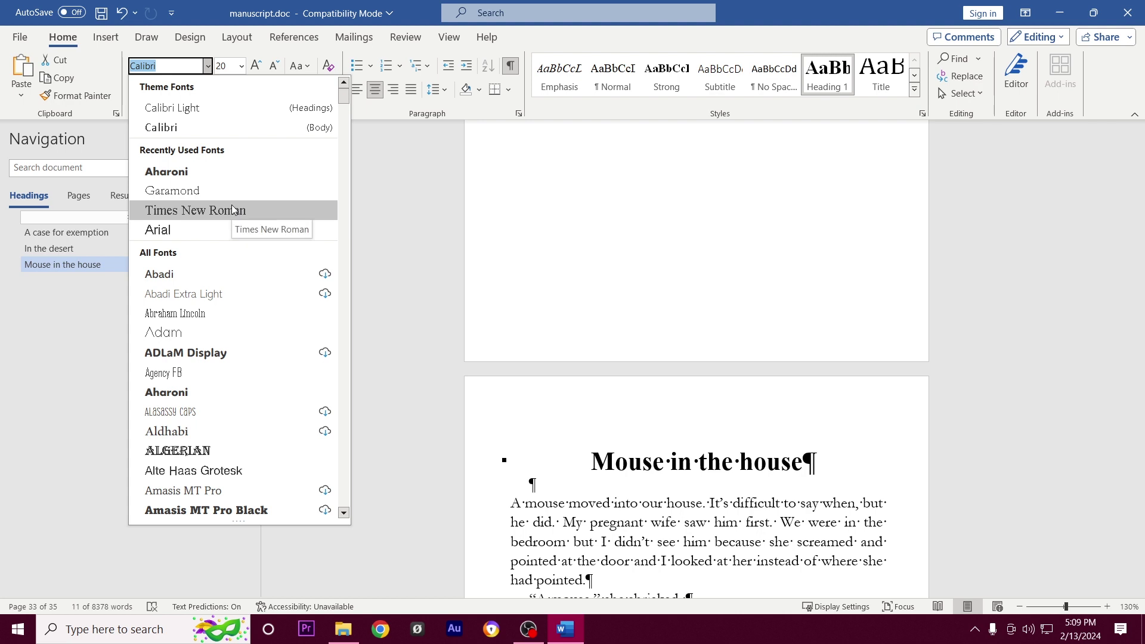
{"action": "type", "text": "Times New Roman"}
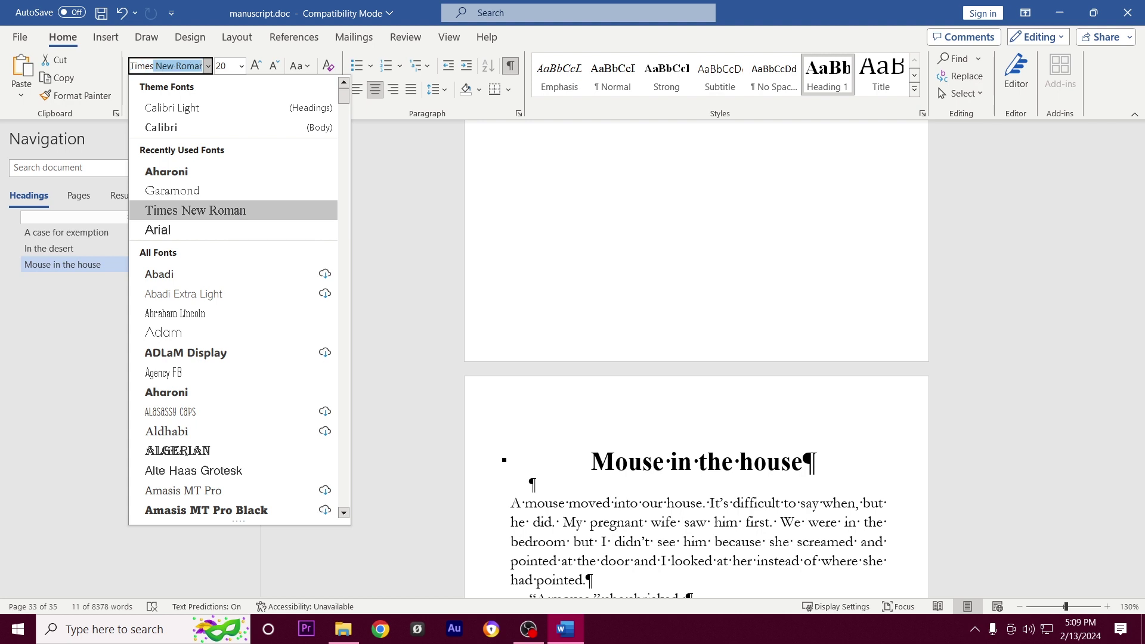
{"action": "left_click", "coordinate": [233, 205]}
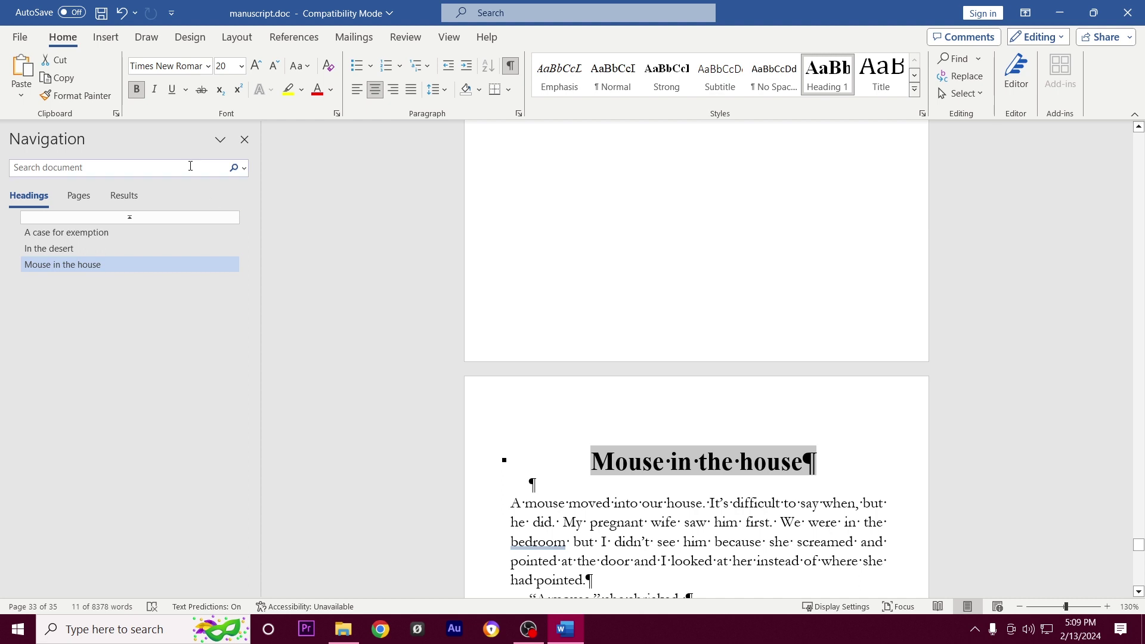
- Set the titles' paragraph Spacing Before to 72 pt on the Layout tab
{"action": "left_click", "coordinate": [237, 39]}
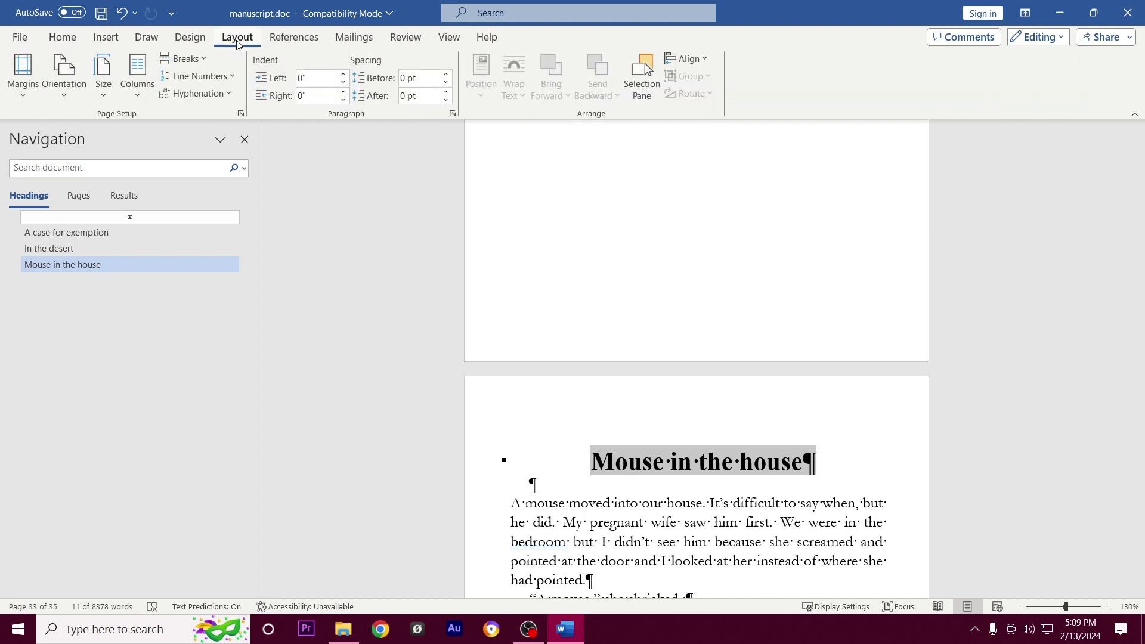
{"action": "left_click", "coordinate": [408, 77]}
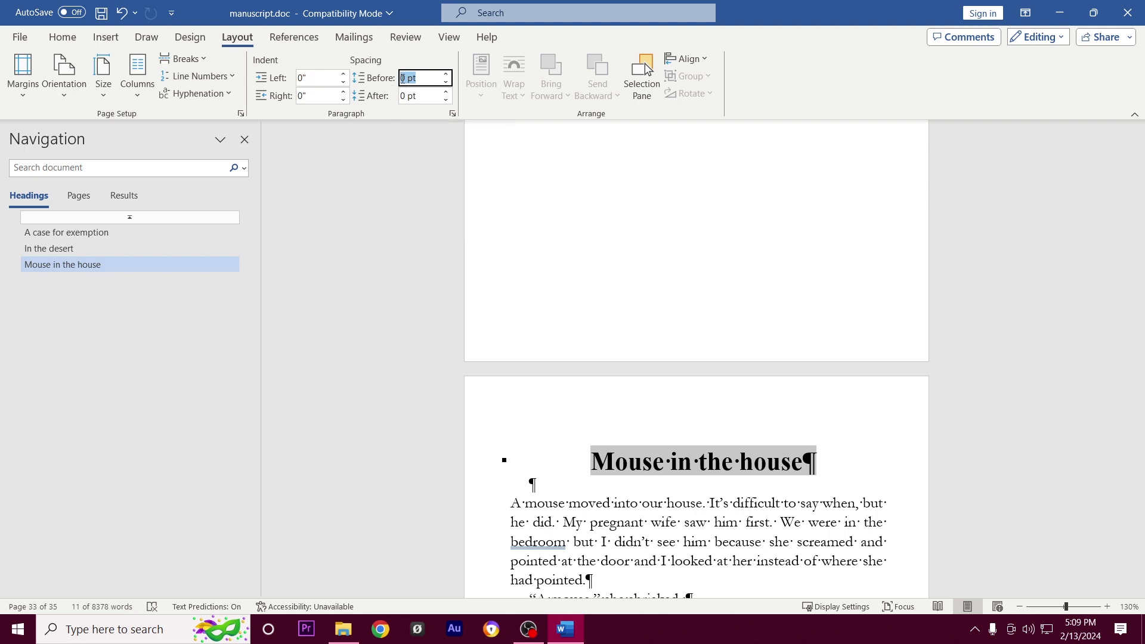
{"action": "left_click", "coordinate": [407, 78]}
{"action": "key", "text": "Delete"}
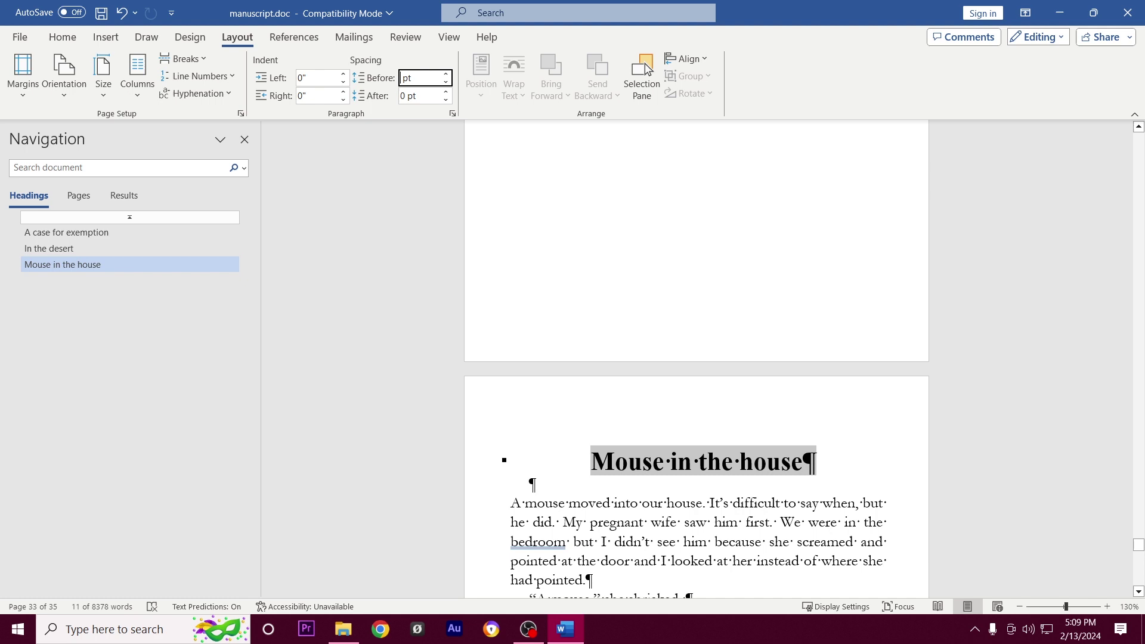
{"action": "type", "text": "72"}
{"action": "key", "text": "Return"}
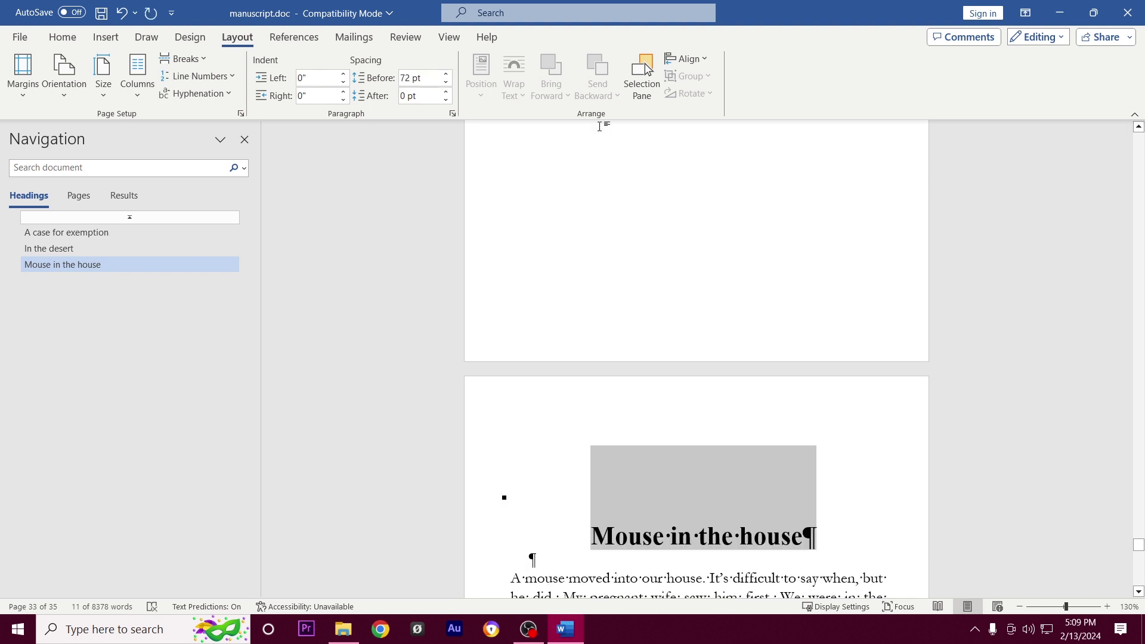
- Set the titles' Spacing After to 72 pt
{"action": "left_click", "coordinate": [402, 95]}
{"action": "left_click_drag", "start_coordinate": [401, 94], "coordinate": [419, 96]}
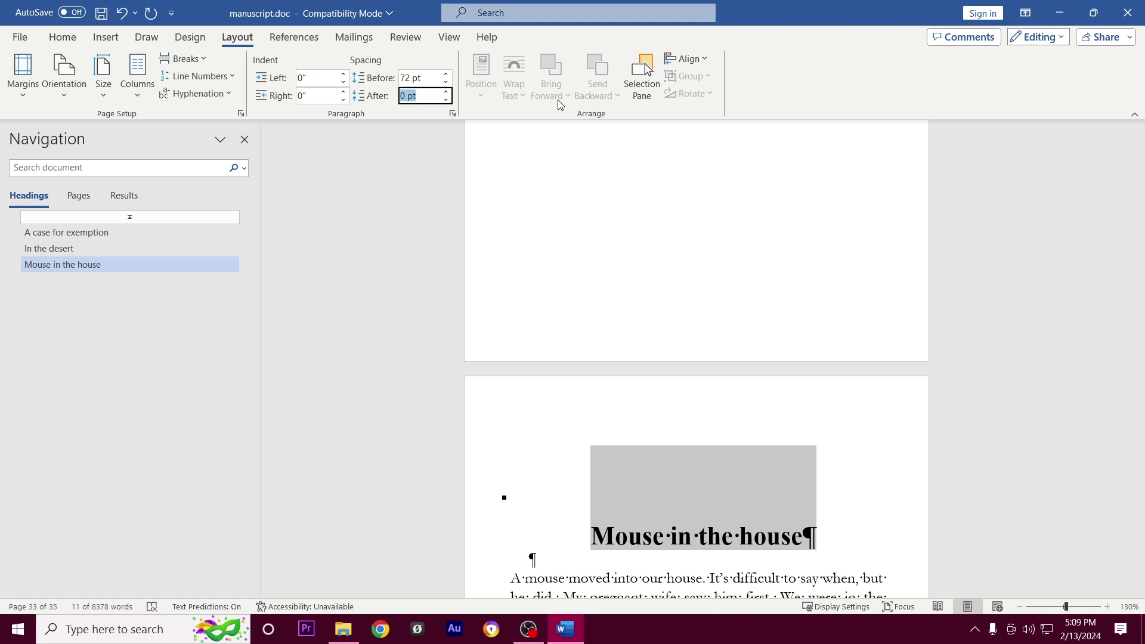
{"action": "key", "text": "Home"}
{"action": "key", "text": "BackSpace"}
{"action": "type", "text": "72"}
{"action": "key", "text": "Return"}
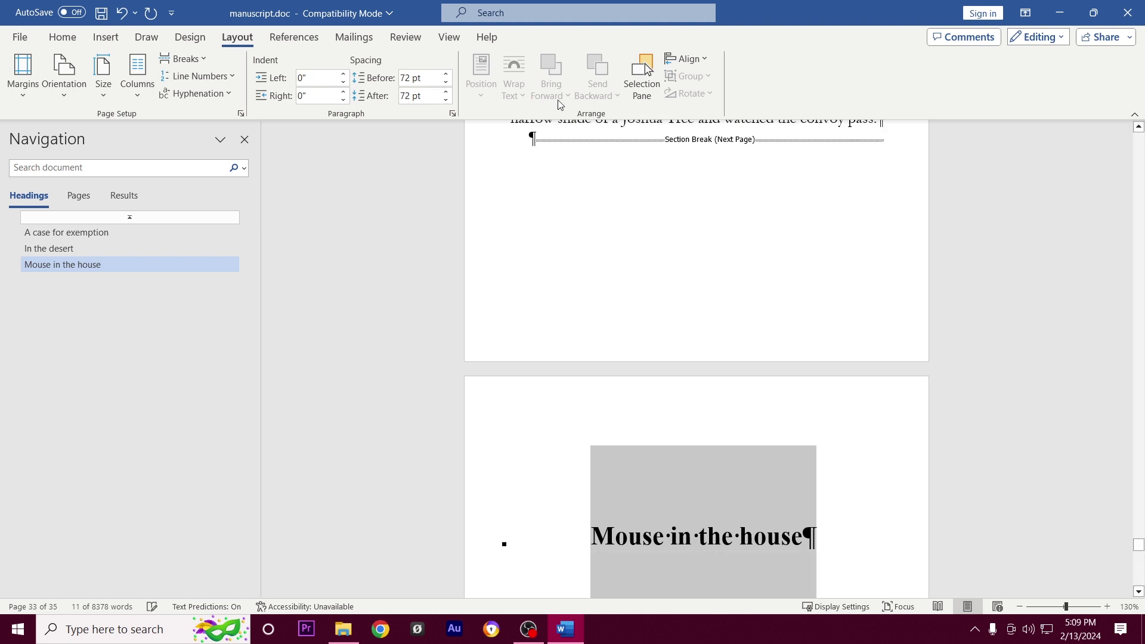
{"action": "scroll", "coordinate": [671, 406], "scroll_direction": "down", "scroll_amount": 3}
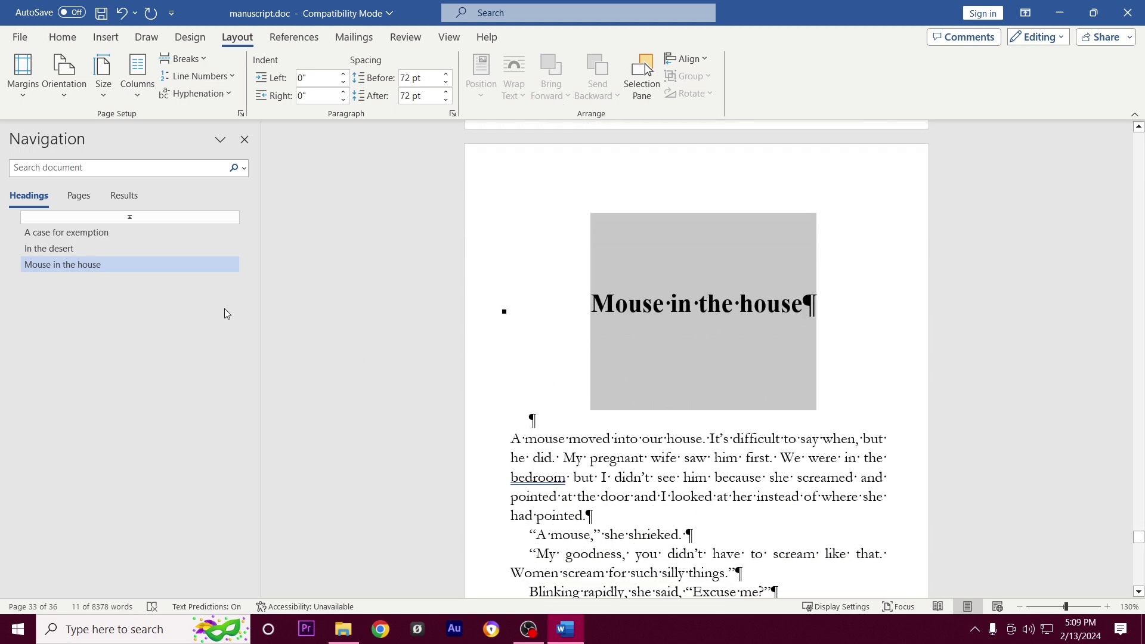
- Jump between 'In the desert', 'Mouse in the house' and 'A case for exemption', ending in that title
{"action": "left_click", "coordinate": [38, 248]}
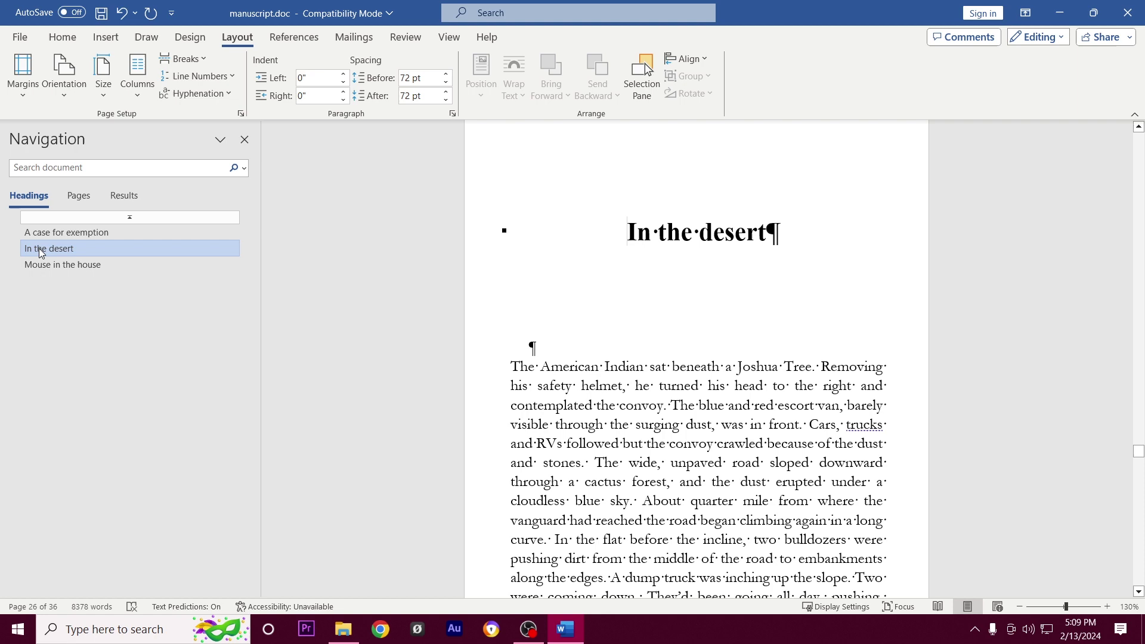
{"action": "left_click", "coordinate": [59, 235]}
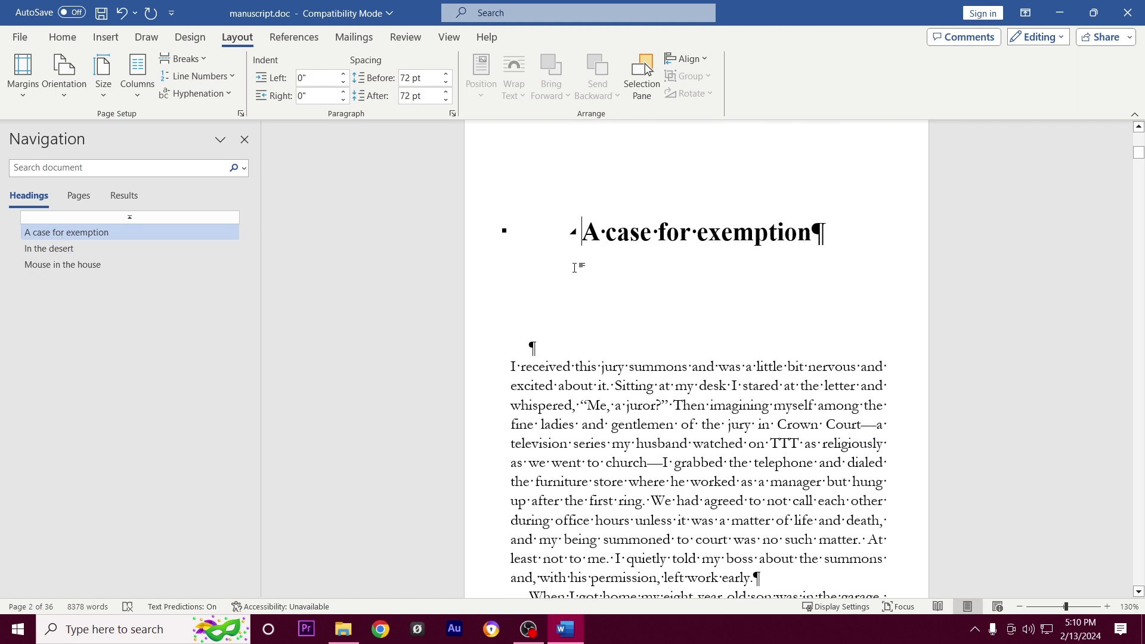
{"action": "left_click", "coordinate": [67, 253]}
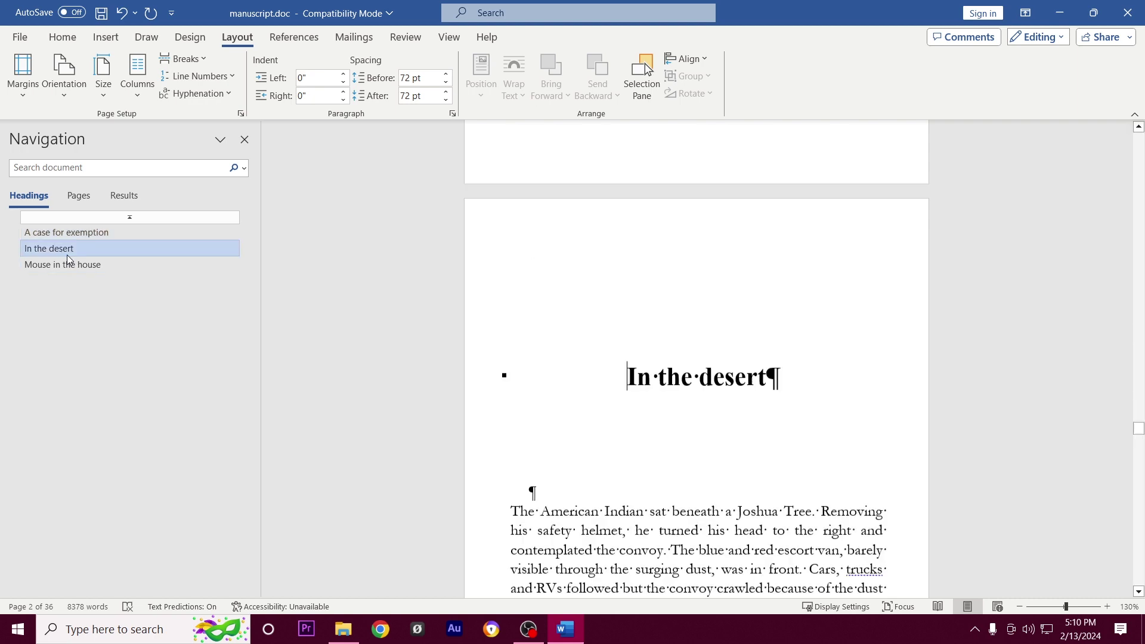
{"action": "left_click", "coordinate": [74, 265]}
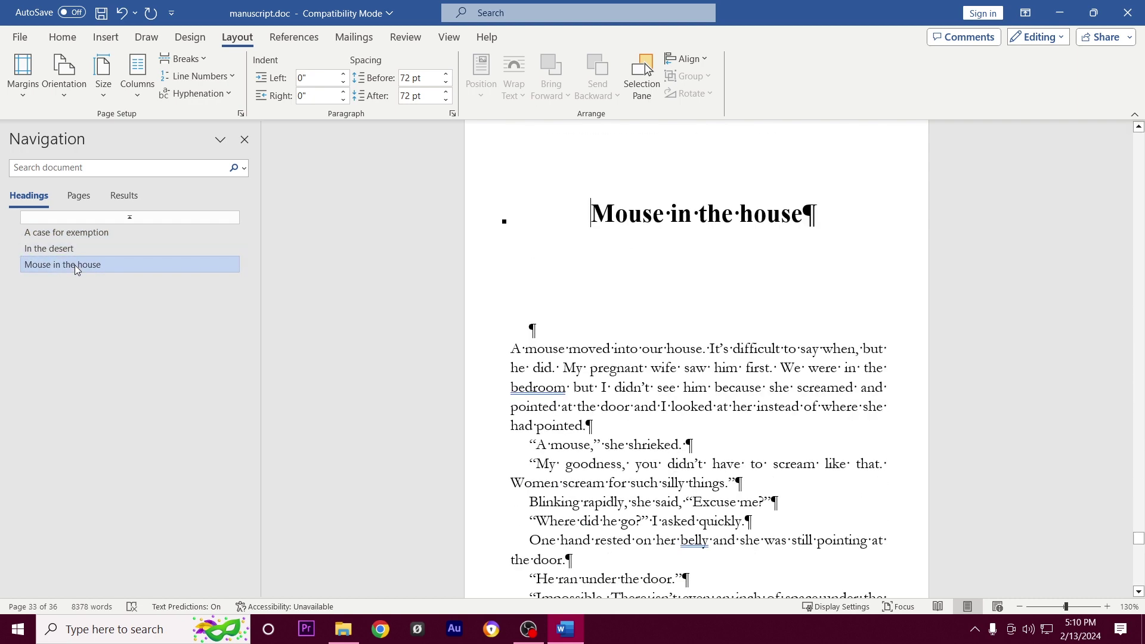
{"action": "left_click", "coordinate": [65, 249]}
{"action": "left_click", "coordinate": [69, 232]}
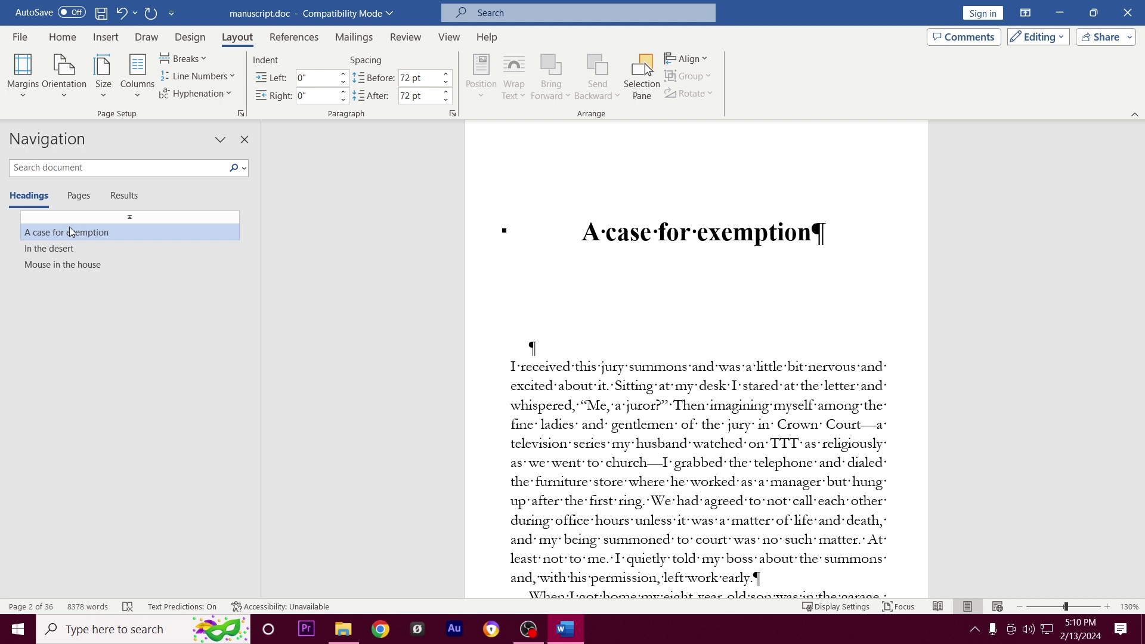
{"action": "left_click", "coordinate": [802, 242]}
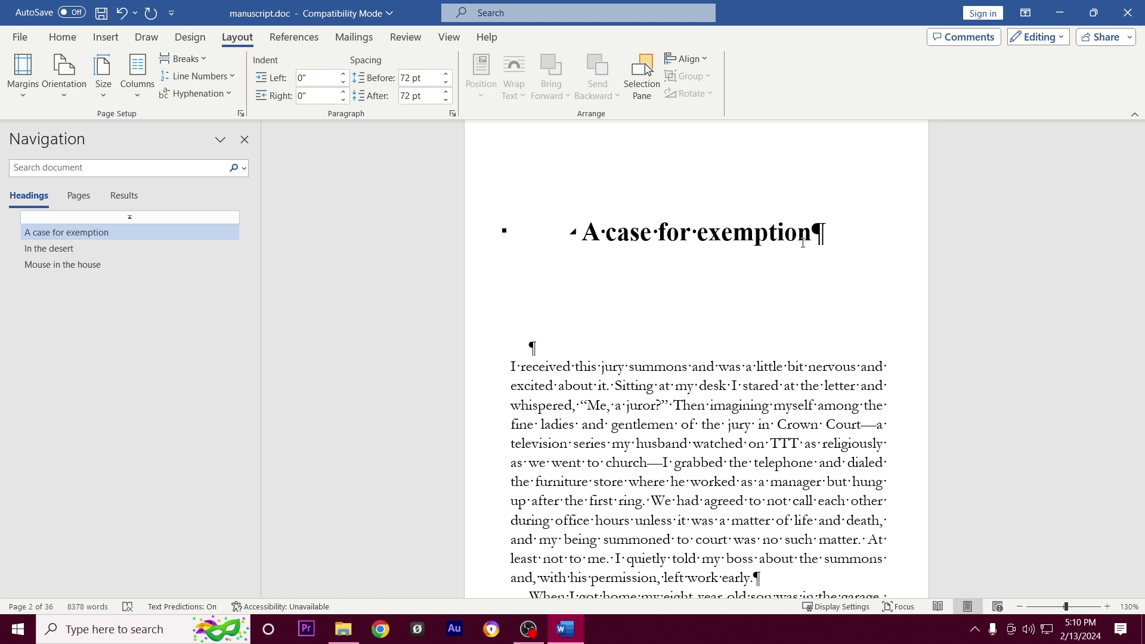